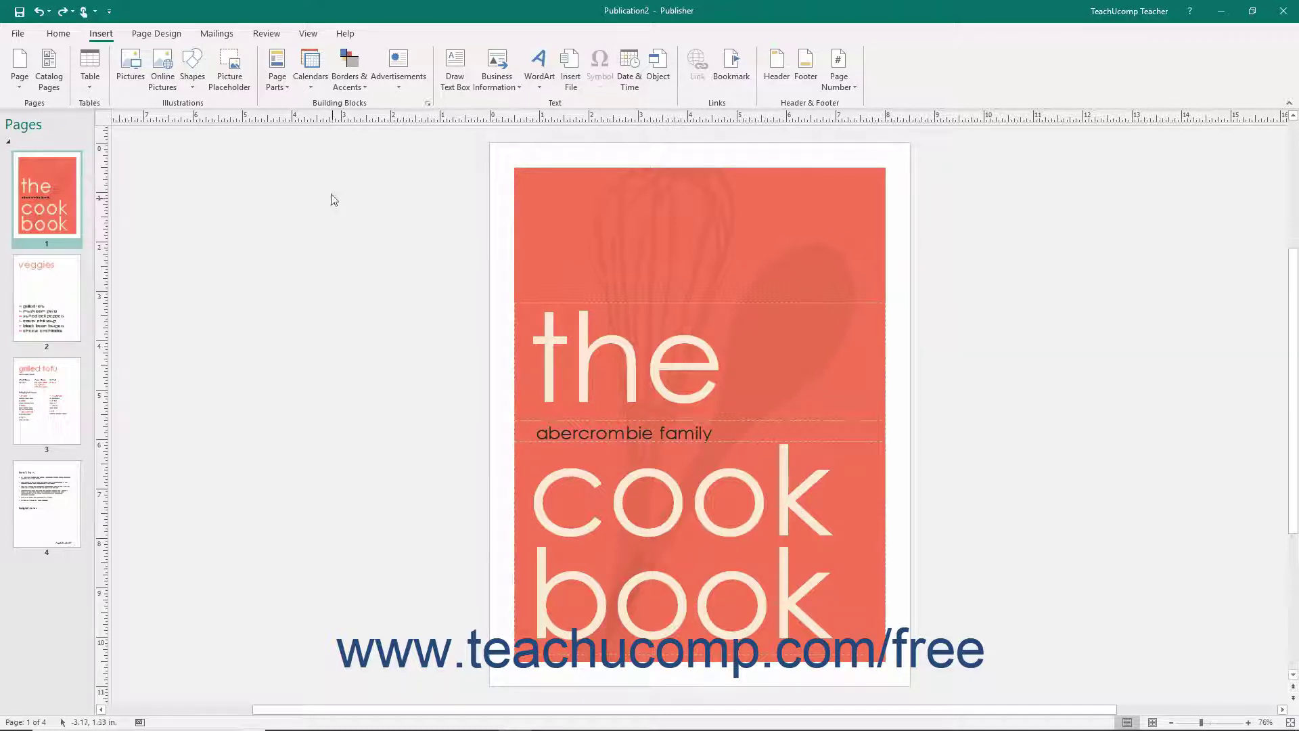
Bring up the View tab settings for the four-page cookbook publication.
left_click(310, 34)
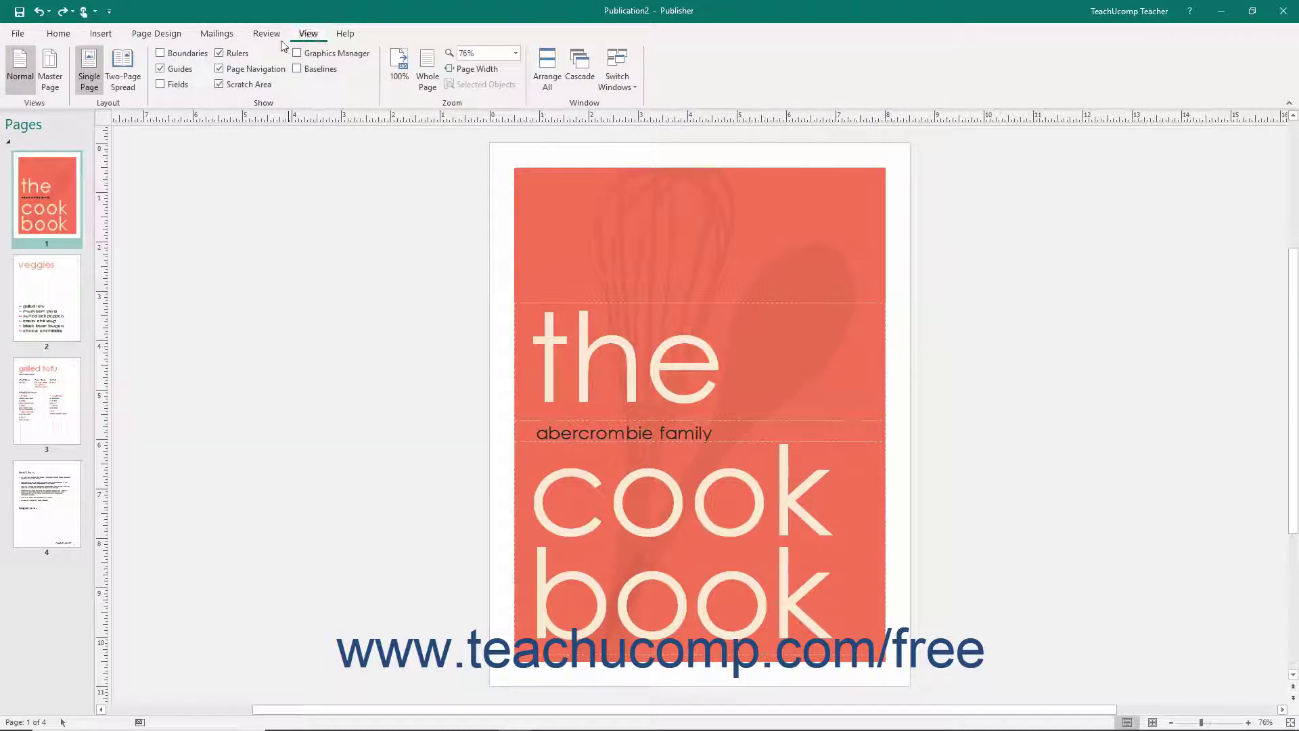
Enter Master Page view showing masters A–D and start adding a new master page.
left_click(52, 88)
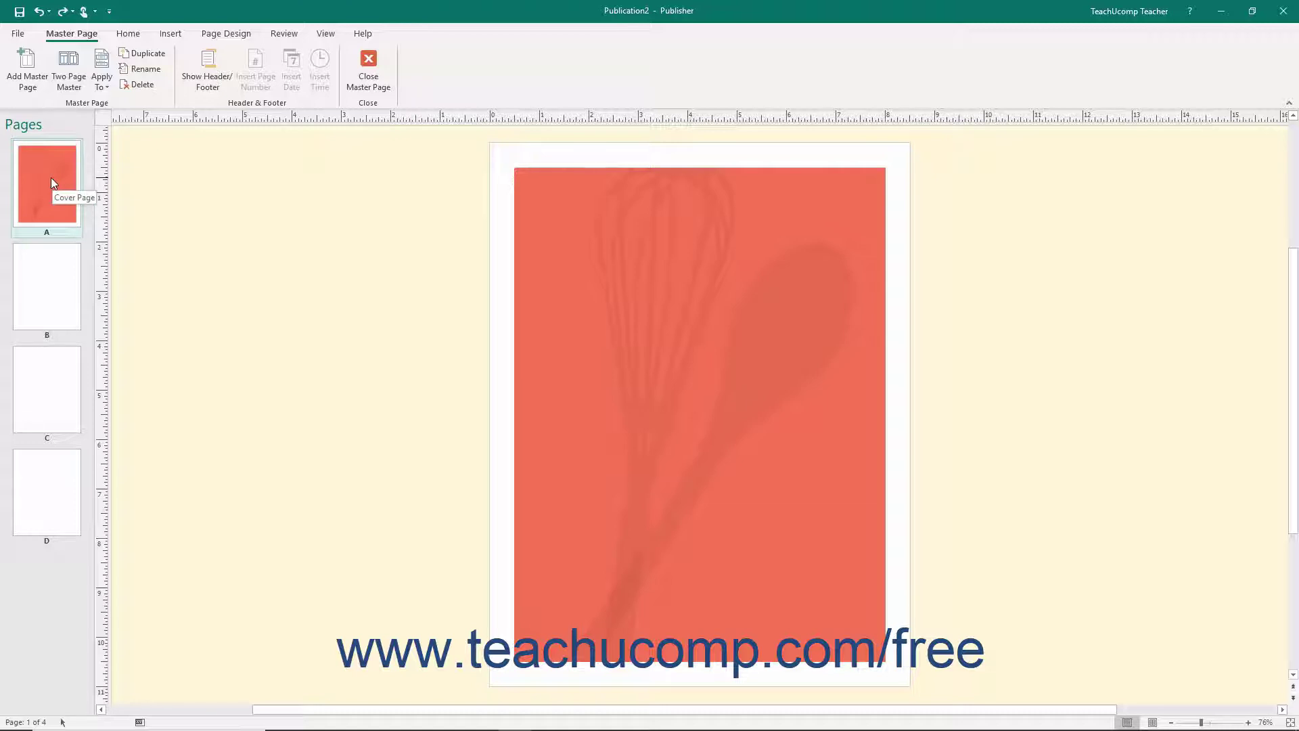
left_click(91, 34)
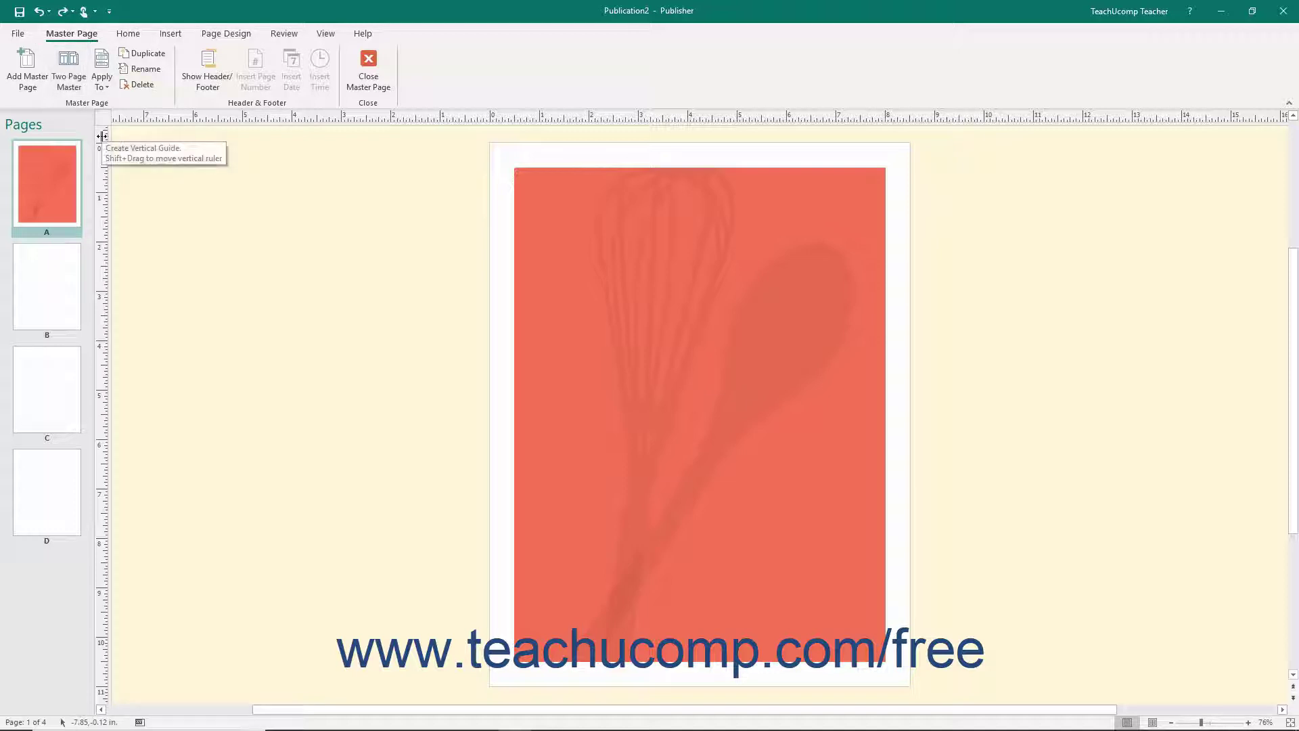
left_click(29, 78)
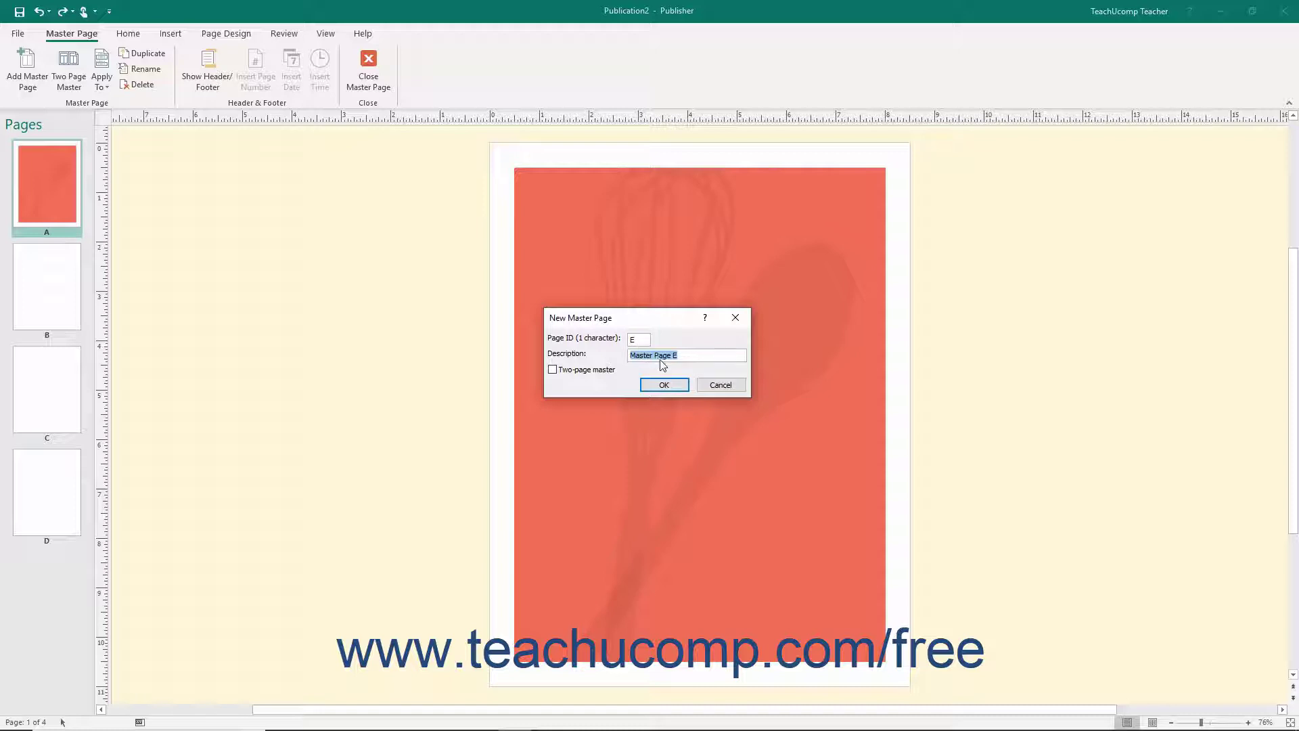
Create two-page master E described as 'Two-Page Recipe and Instruction Layout' and select it.
type("Two-Page Recipe and Instruction Layout")
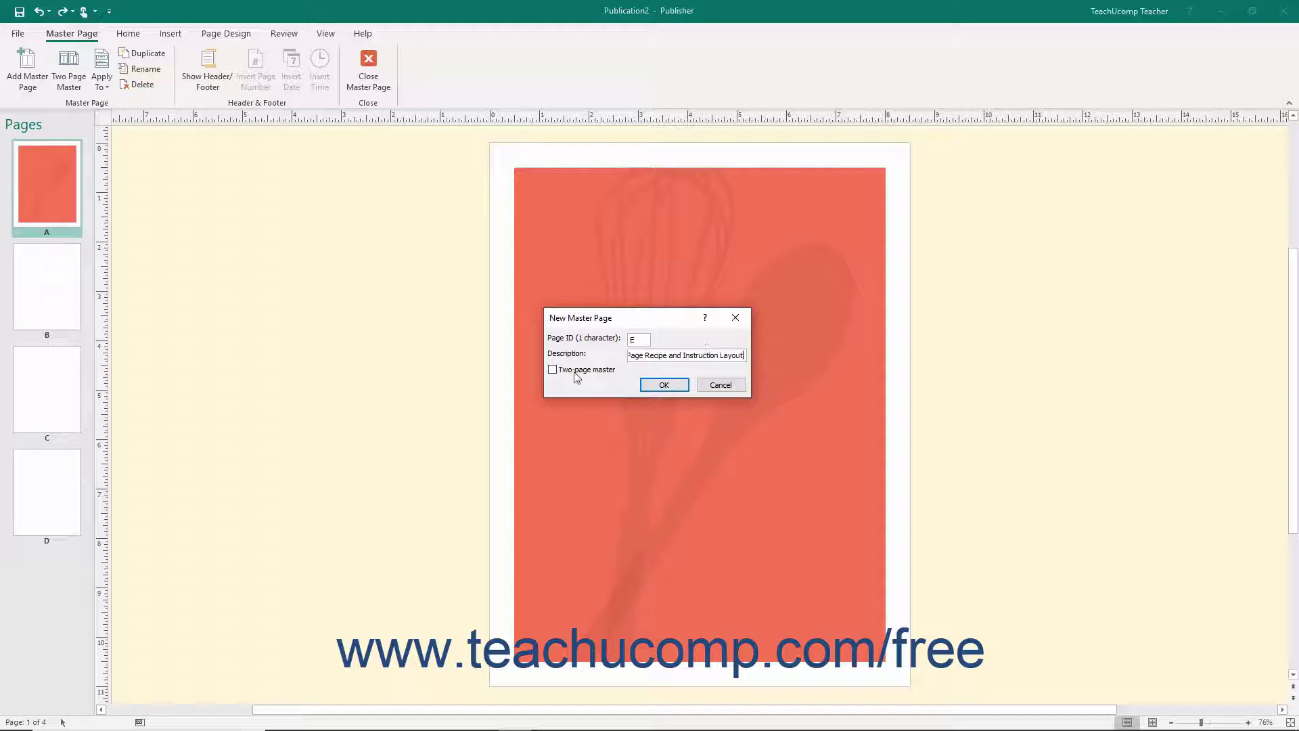
left_click(553, 370)
left_click(658, 388)
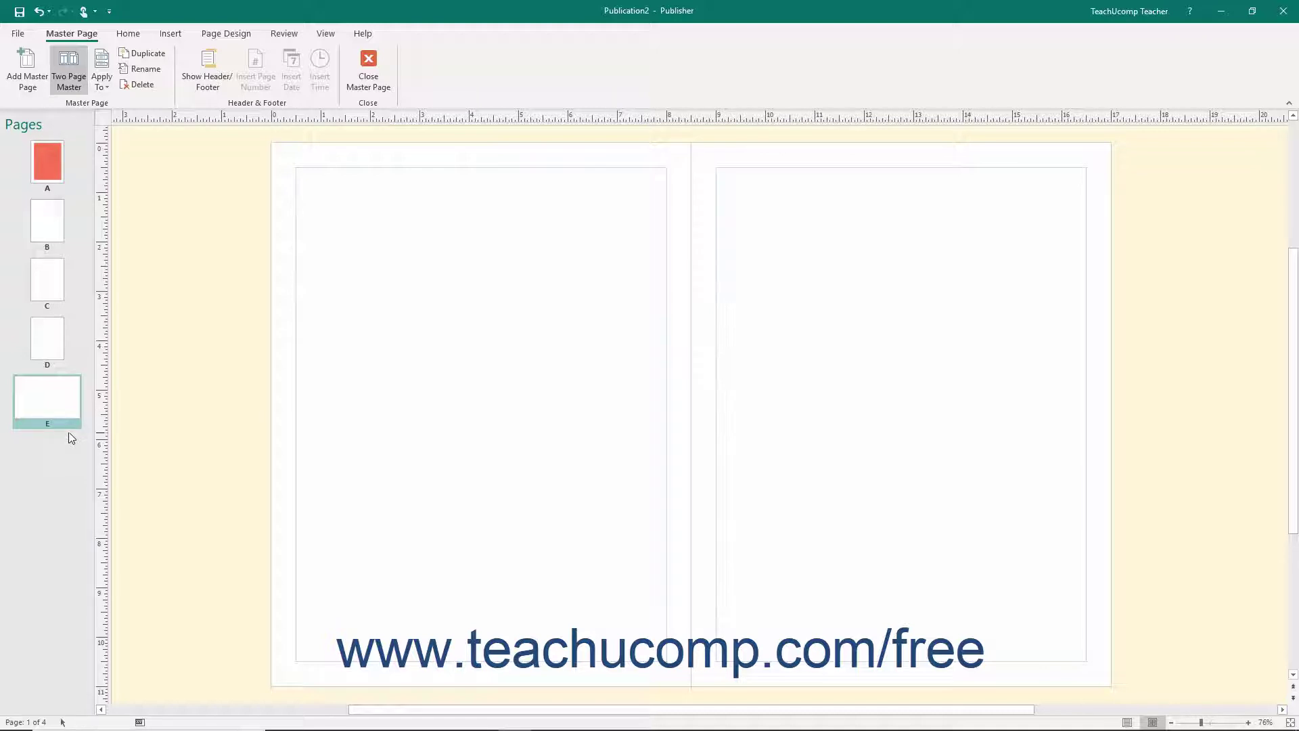
left_click(62, 405)
Insert the recently used square border, stretch it over the left page, and copy it onto the right page.
left_click(178, 32)
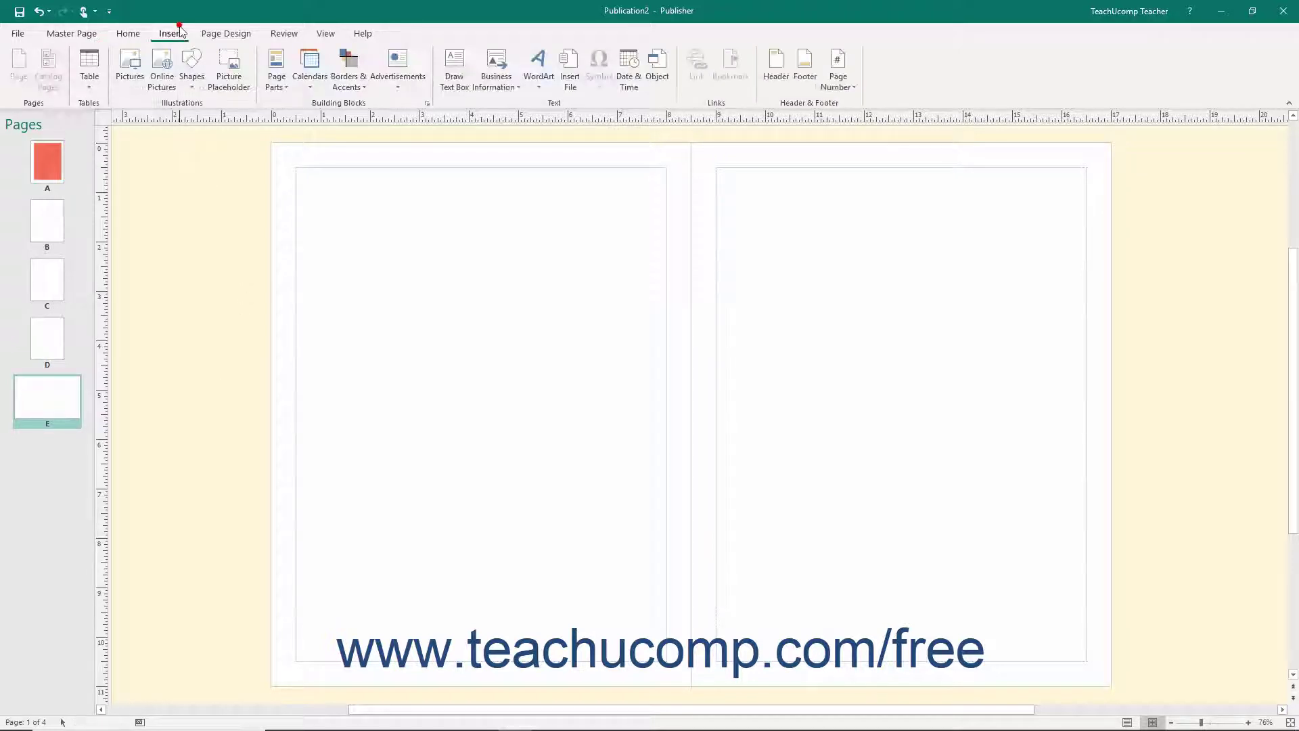
left_click(349, 78)
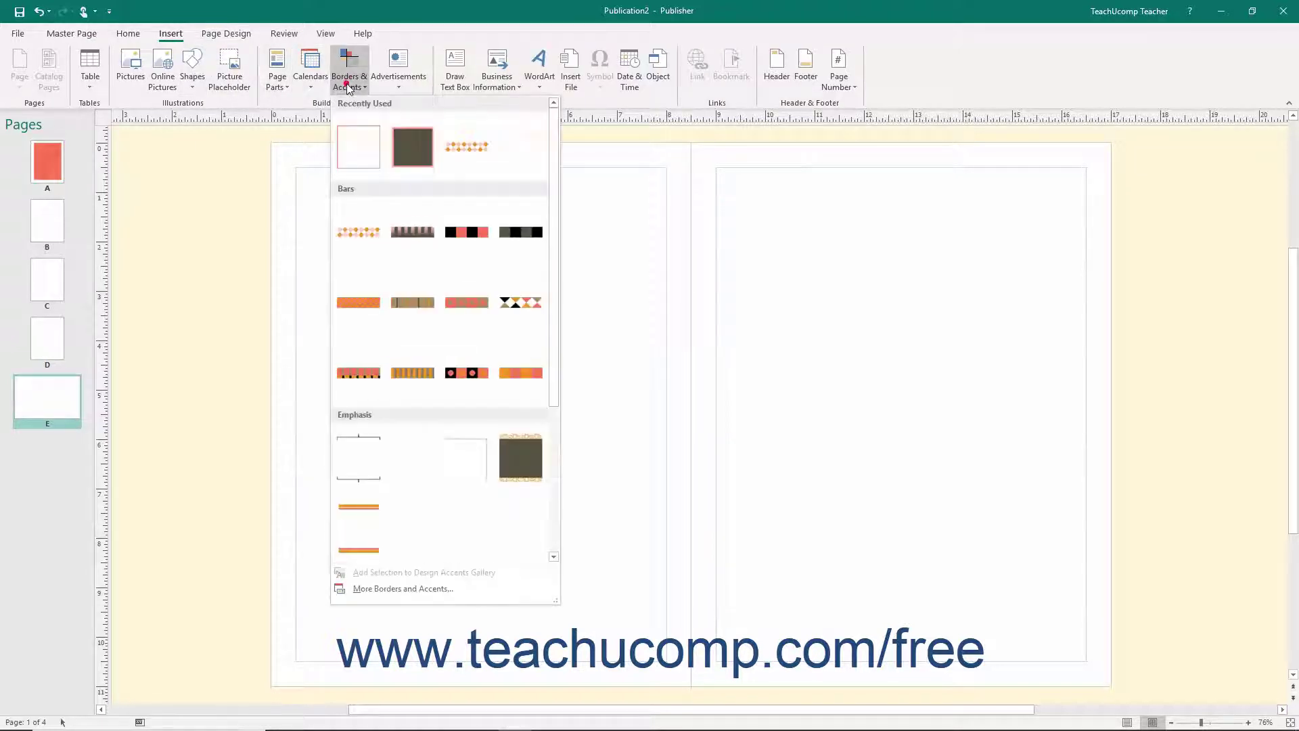
left_click(342, 173)
left_click_drag(676, 335, 354, 170)
left_click_drag(445, 316, 685, 682)
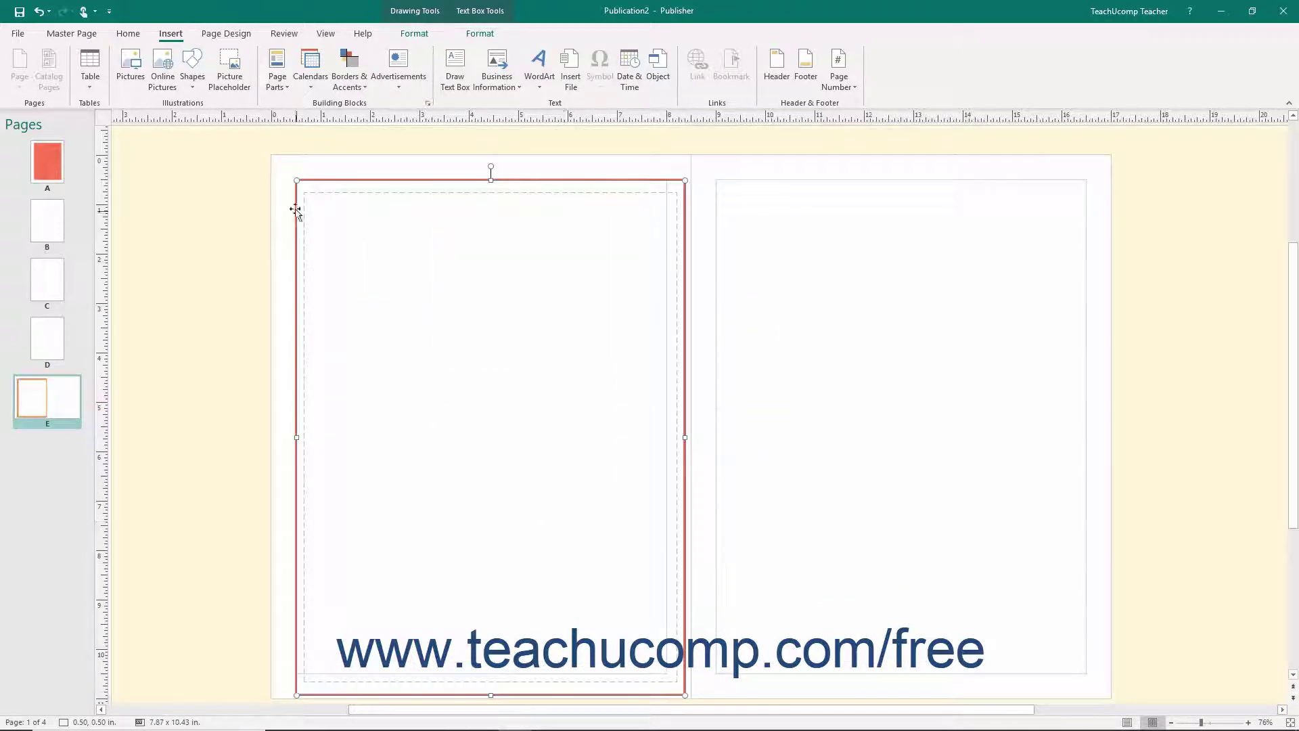
left_click_drag(295, 180, 273, 159)
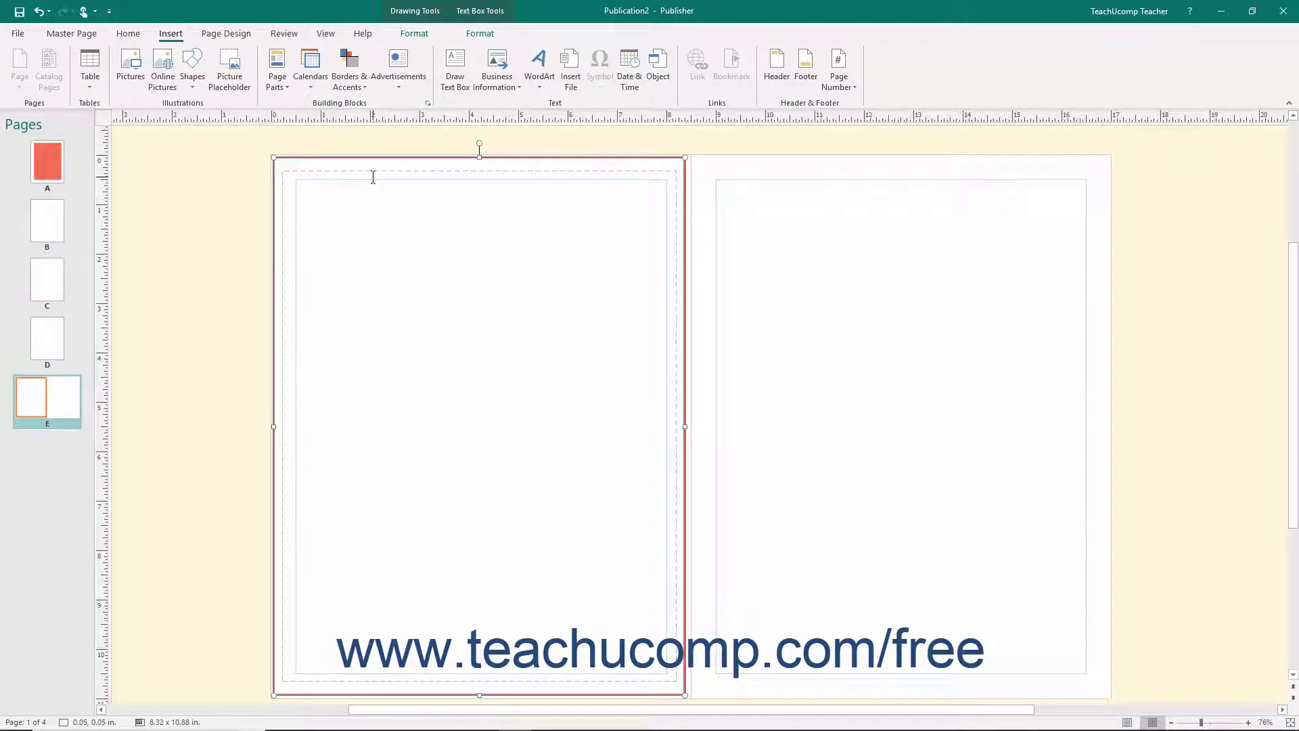
left_click_drag(373, 177, 805, 161)
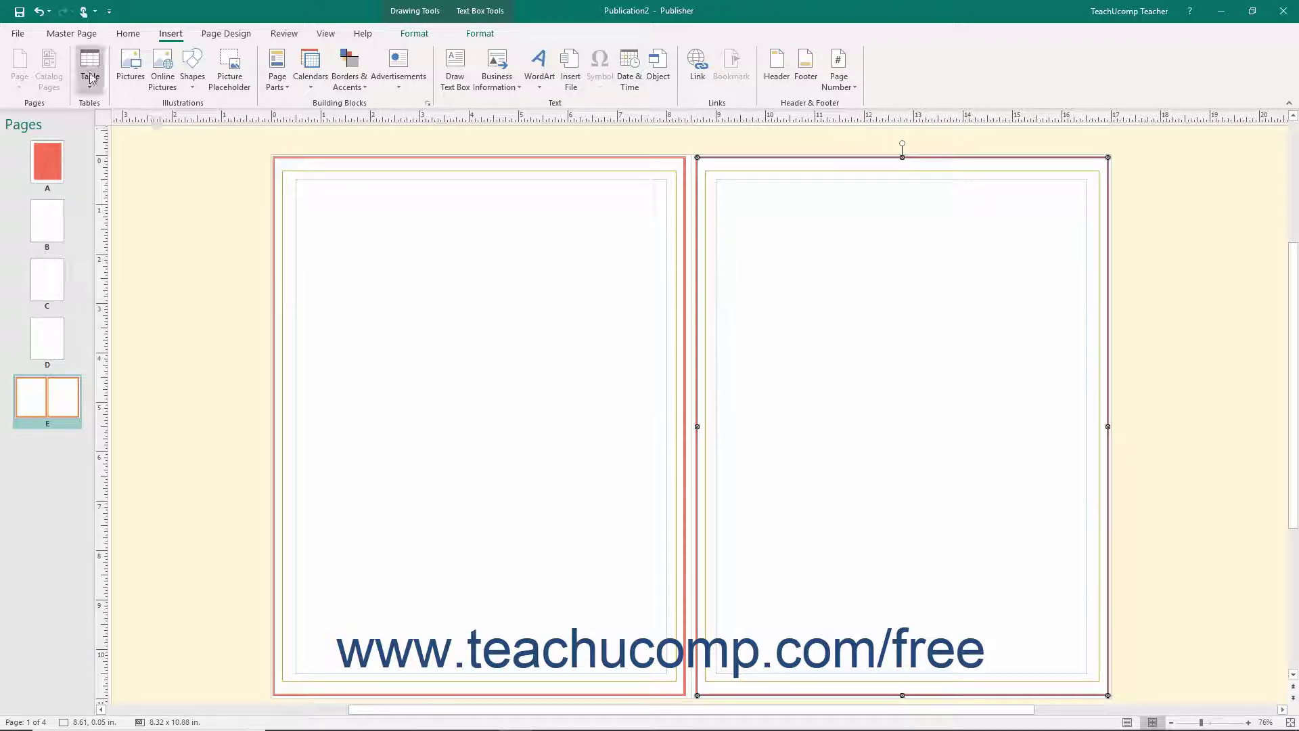
left_click(71, 34)
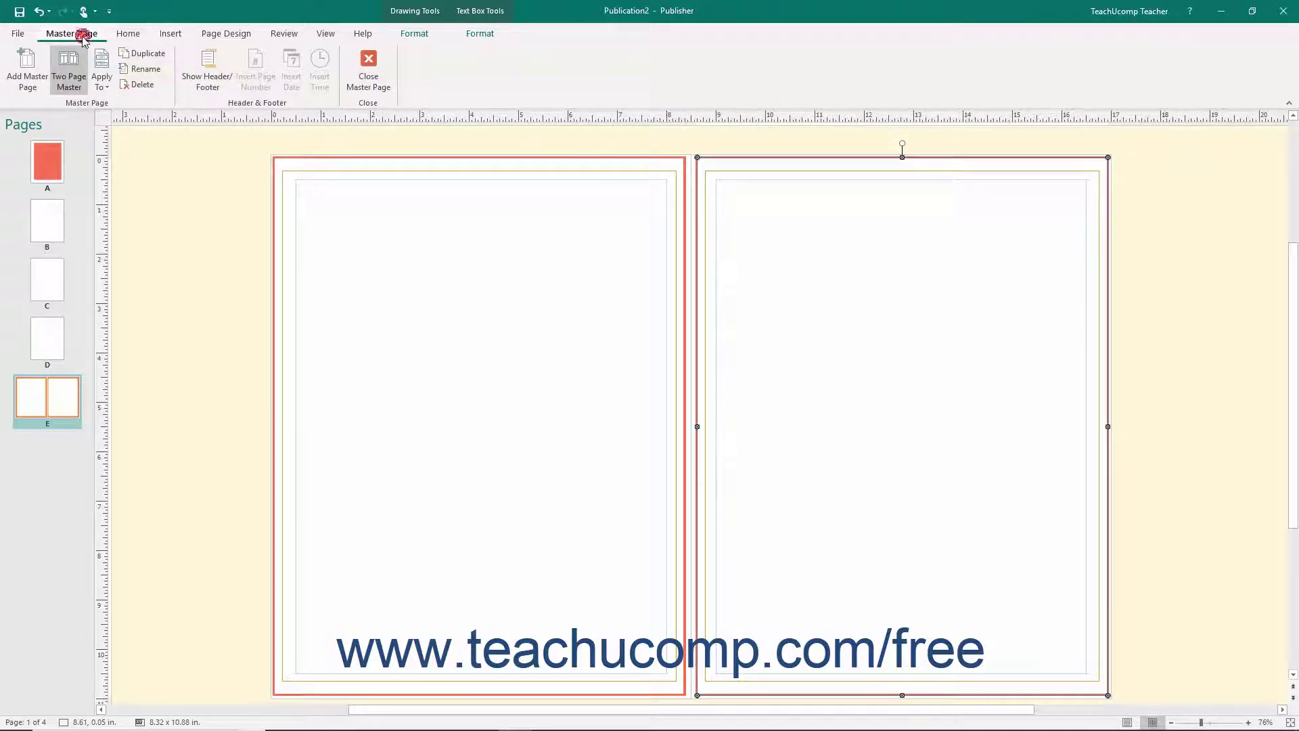
Put a 'Page #' header with a page number field on the right page and nudge it up.
left_click(221, 67)
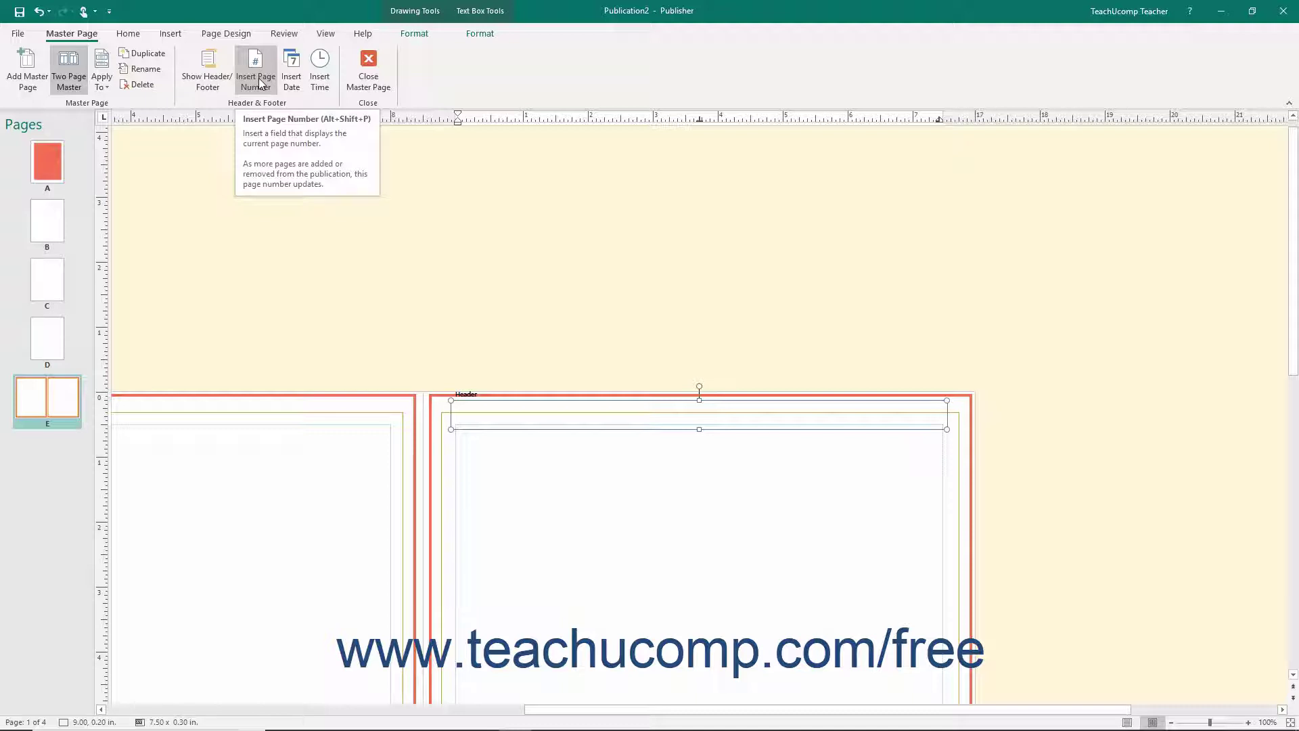
left_click(320, 80)
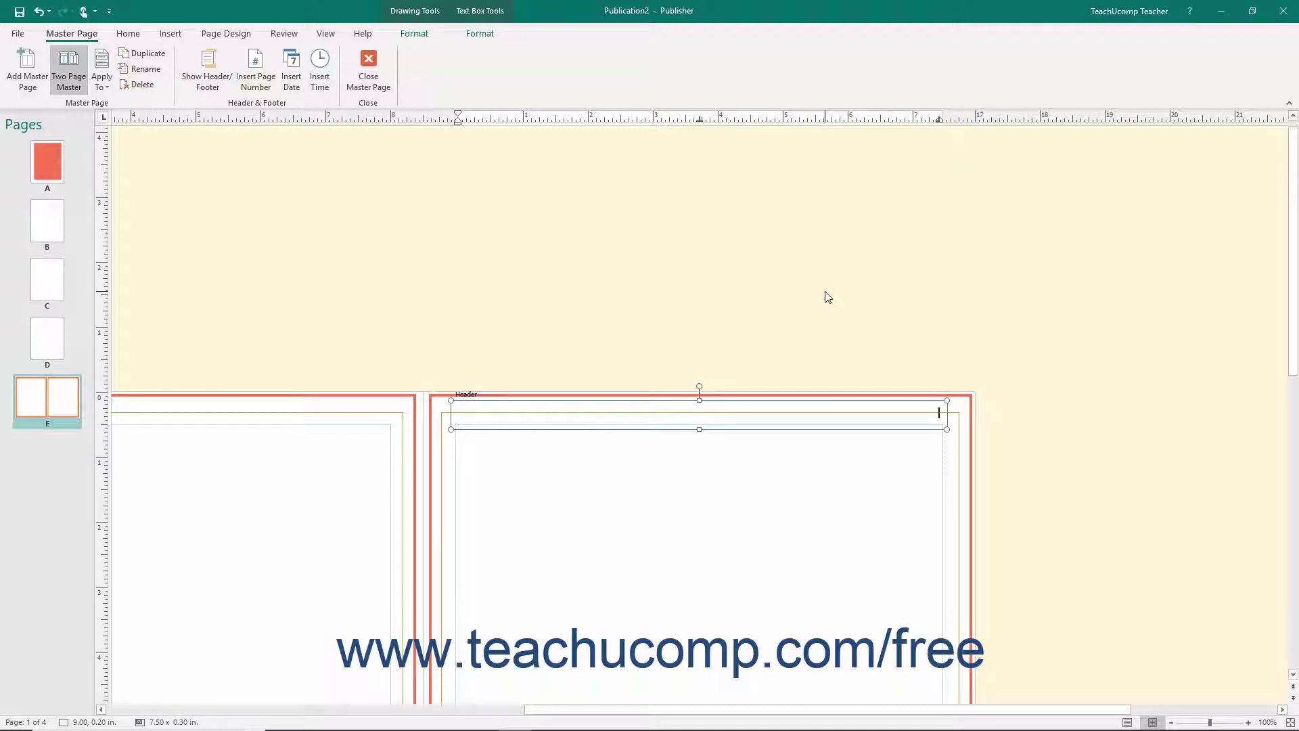
type("Page")
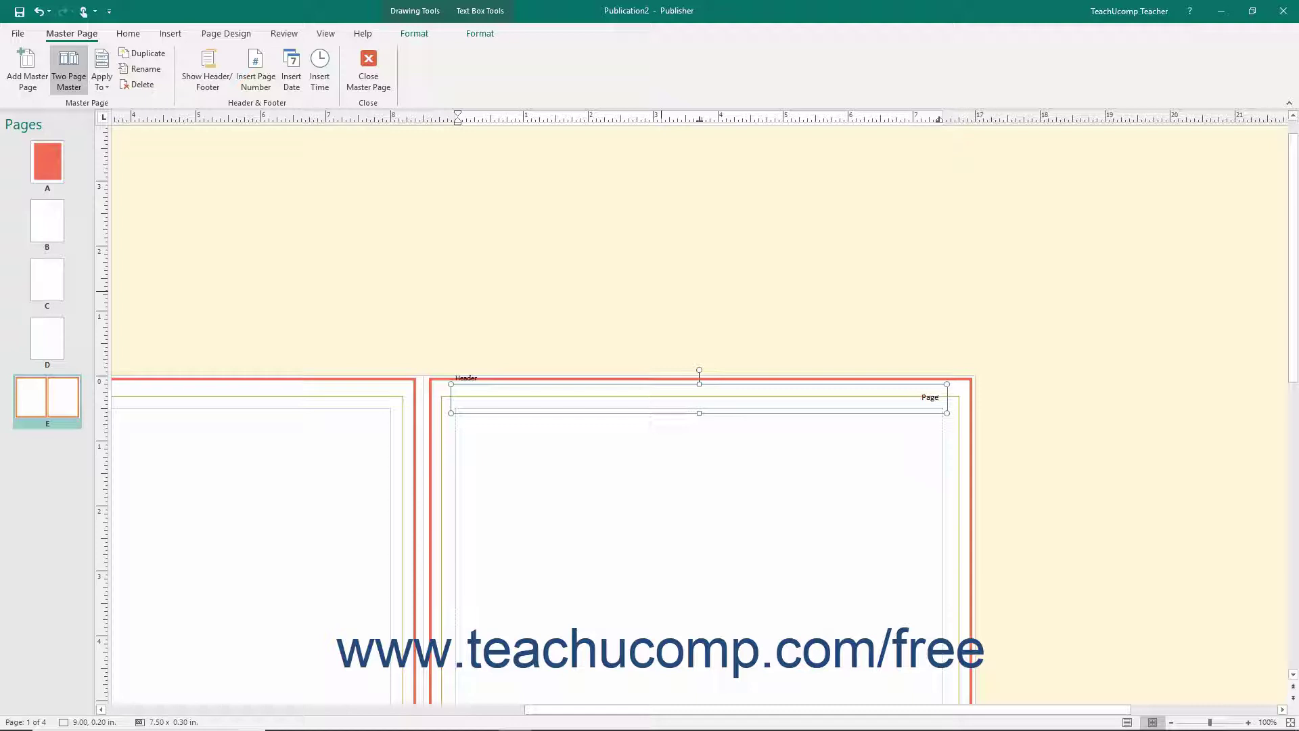
left_click(260, 80)
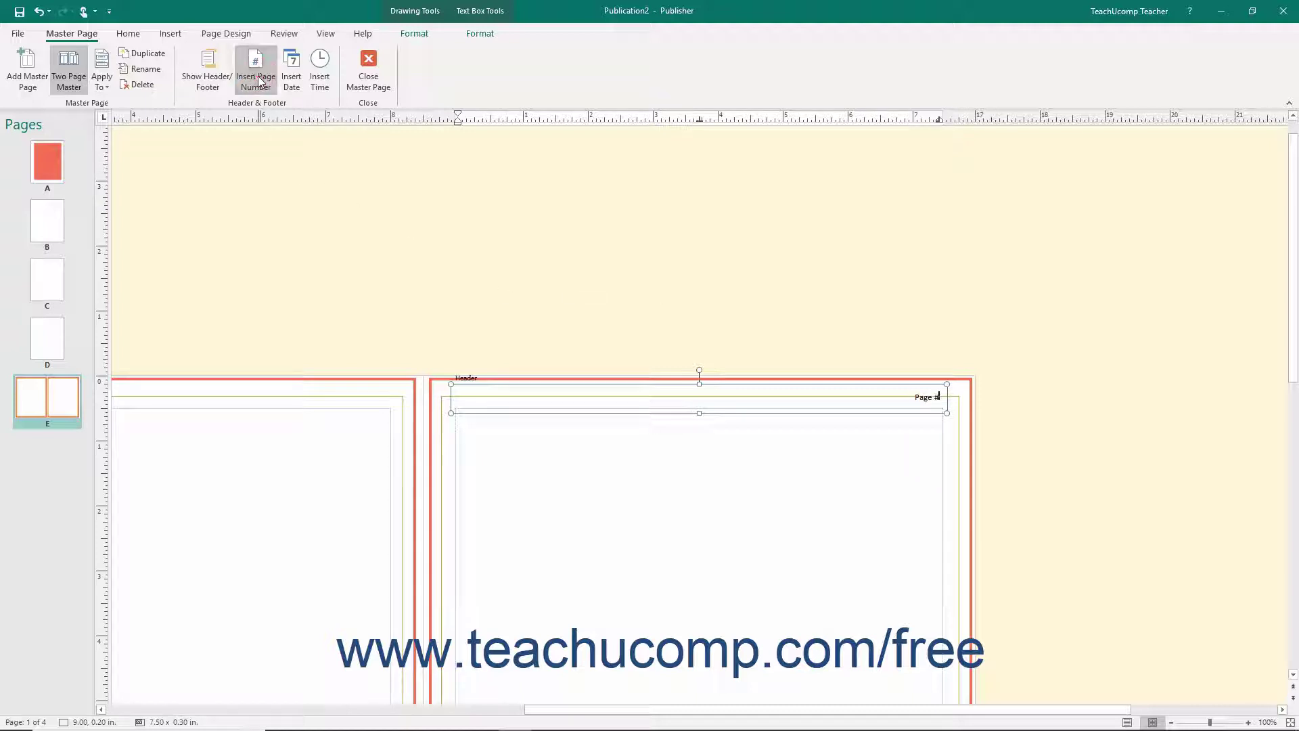
left_click(696, 410)
key("Up")
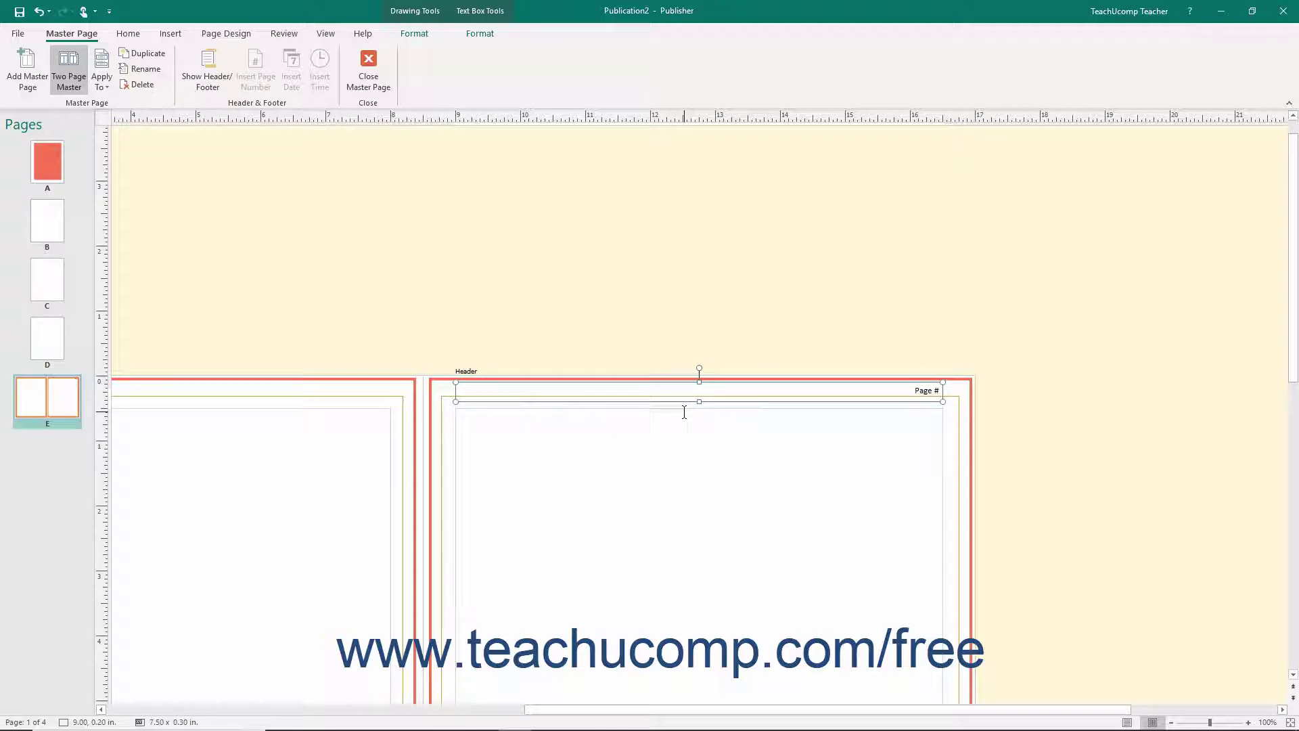
left_click_drag(551, 708, 361, 716)
Add the matching 'Page #' page-number header on the left page, nudged slightly higher.
left_click(447, 391)
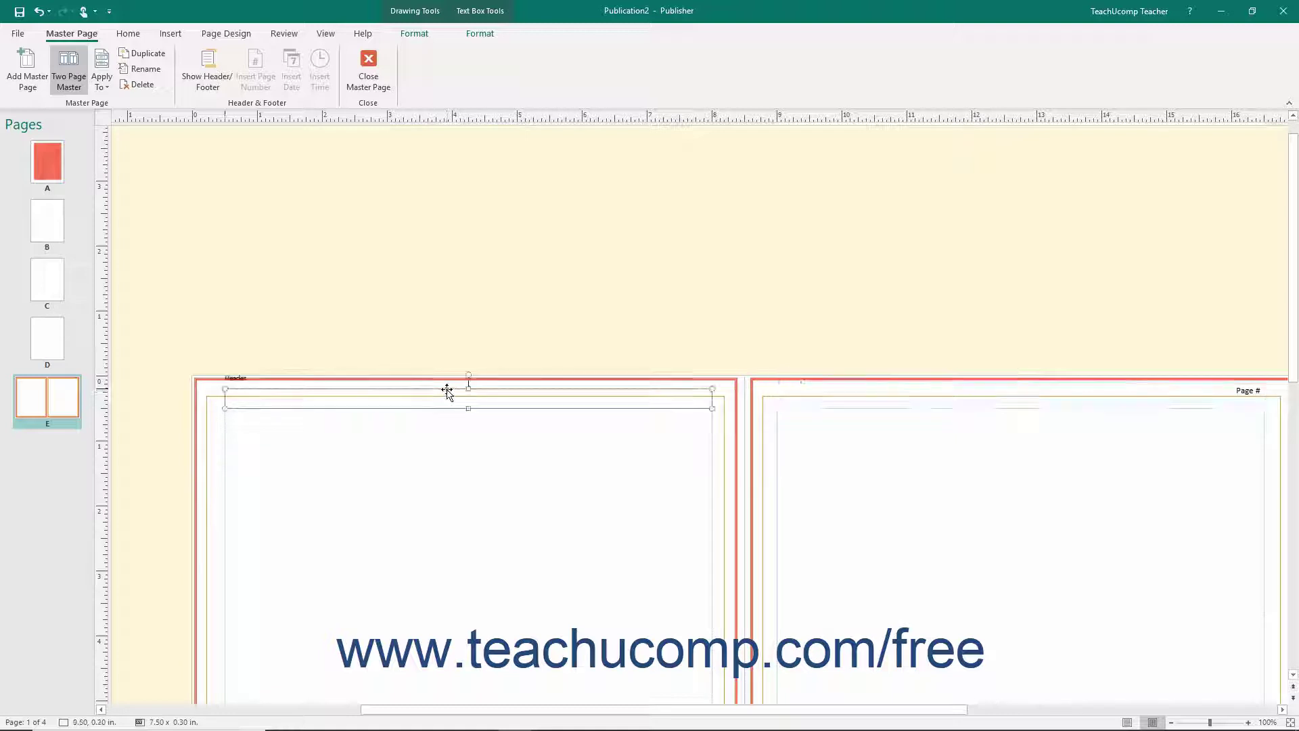
left_click(324, 405)
type("Page")
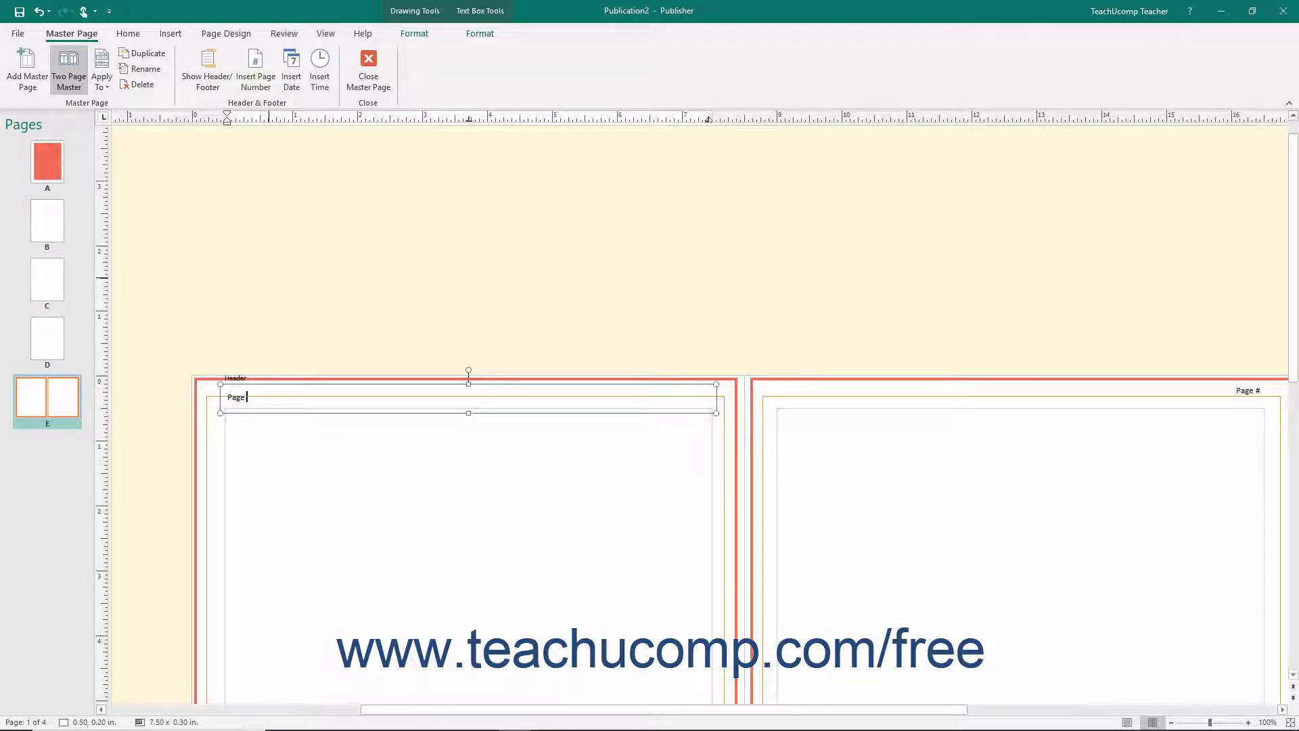
left_click(255, 68)
left_click(703, 388)
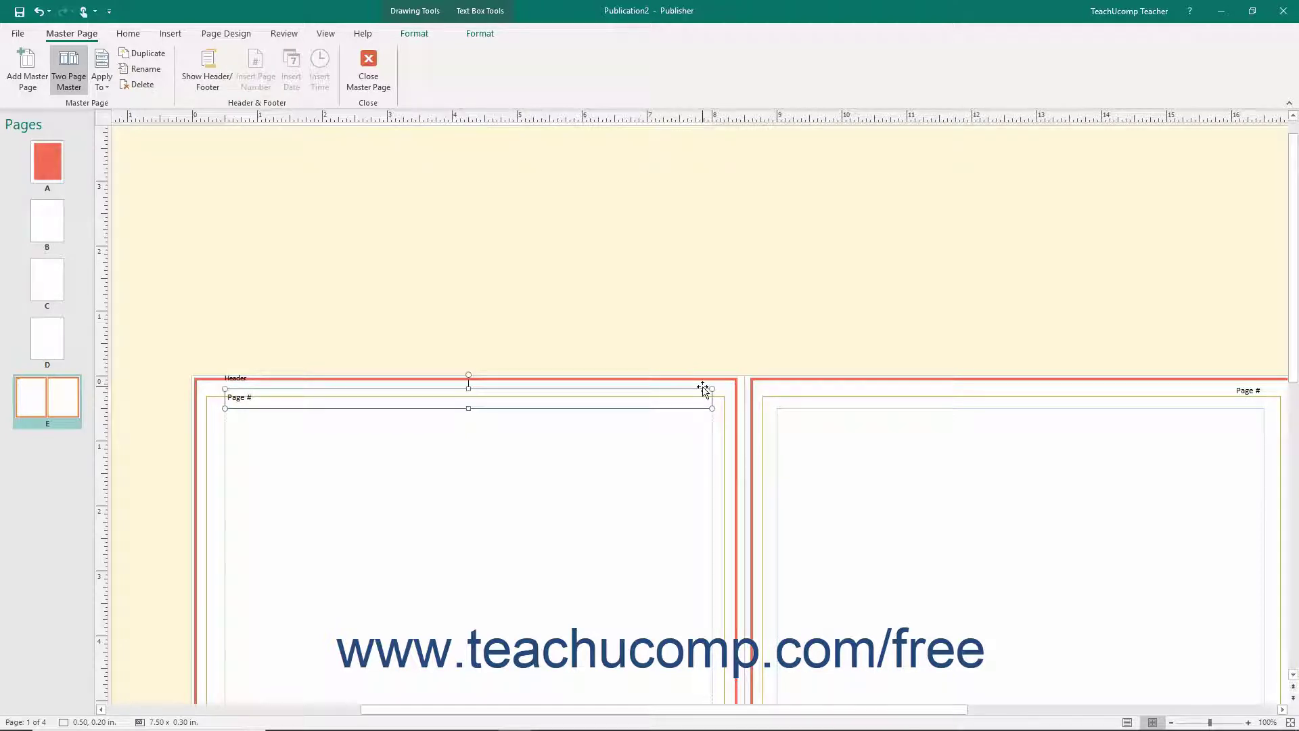
left_click_drag(703, 387, 703, 387)
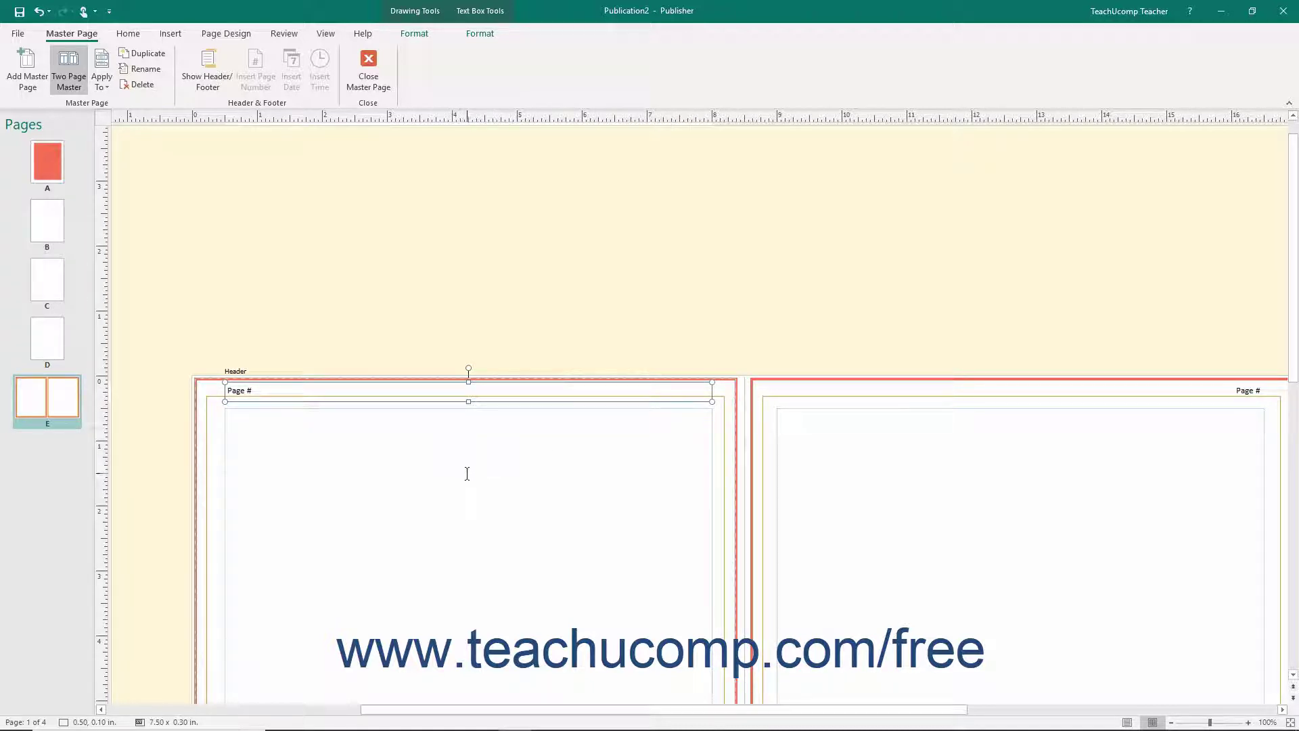
scroll(467, 474, "down", 5)
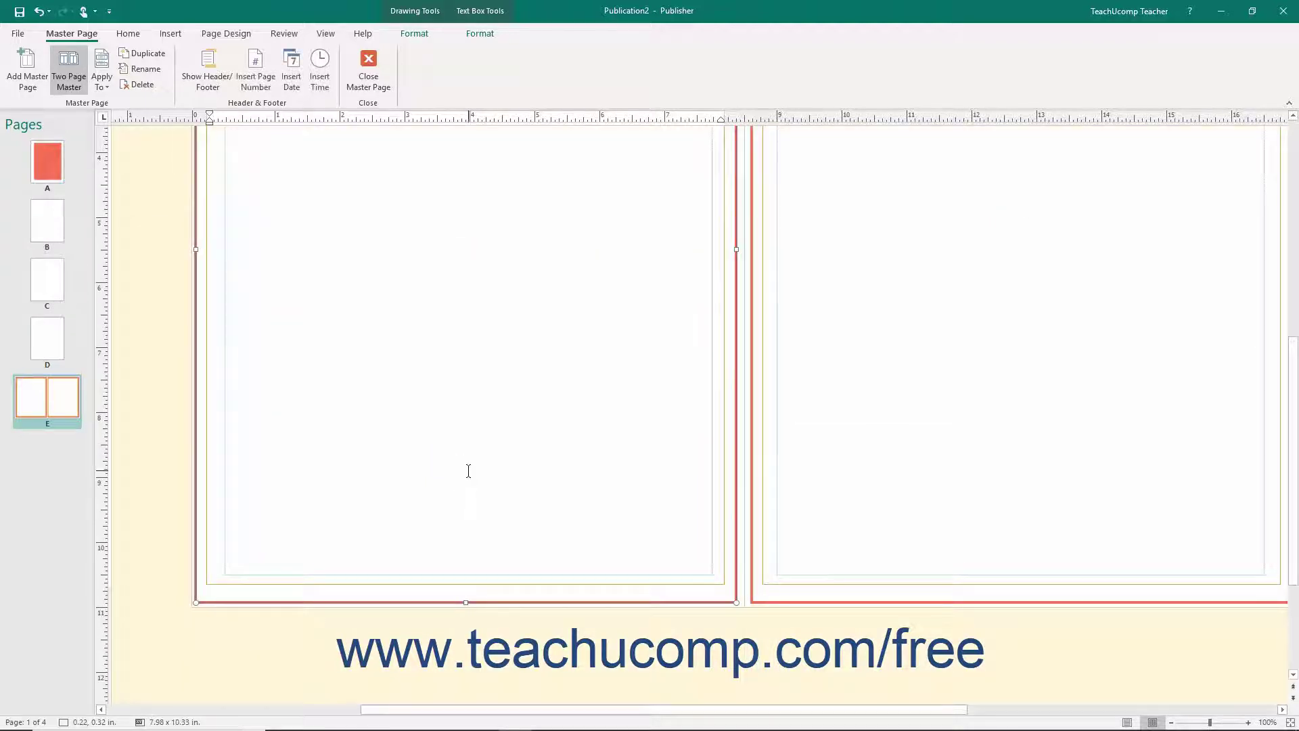
scroll(467, 474, "up", 3)
View master B, keep E as a two-page spread, and open Apply Master Page.
left_click(285, 187)
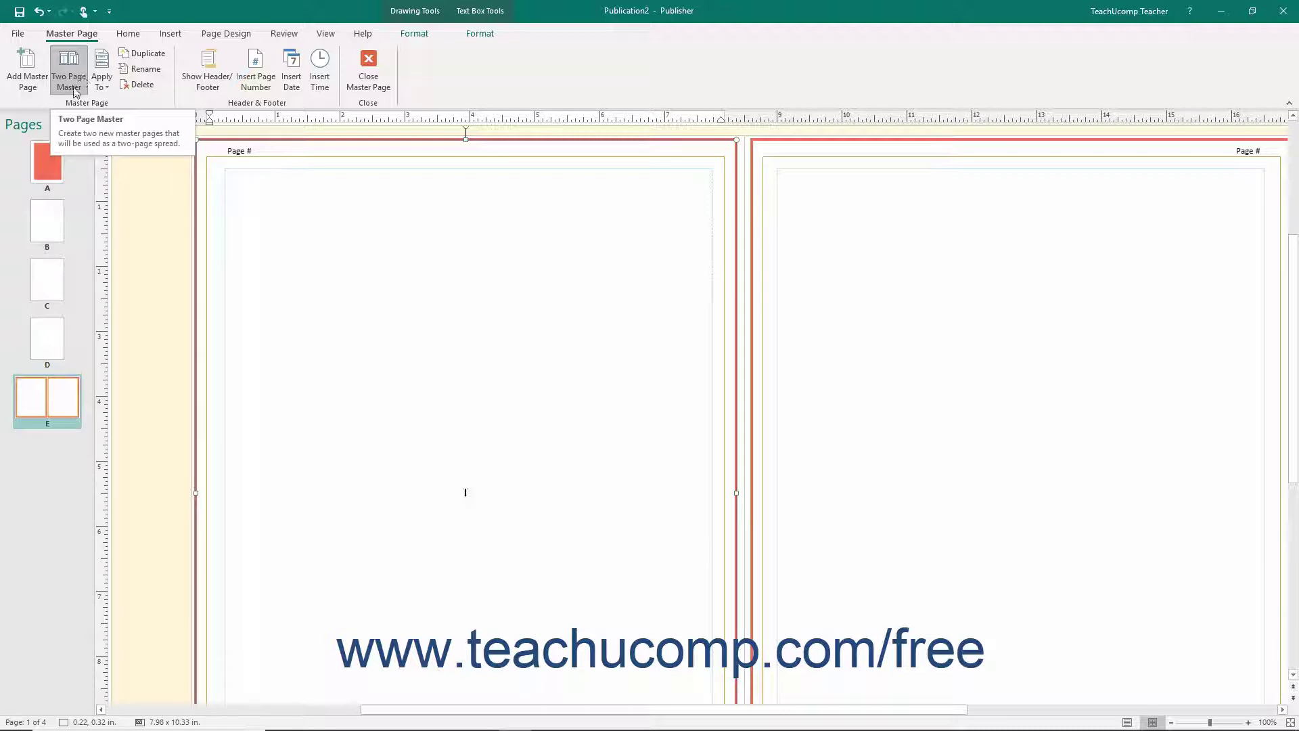
left_click(54, 218)
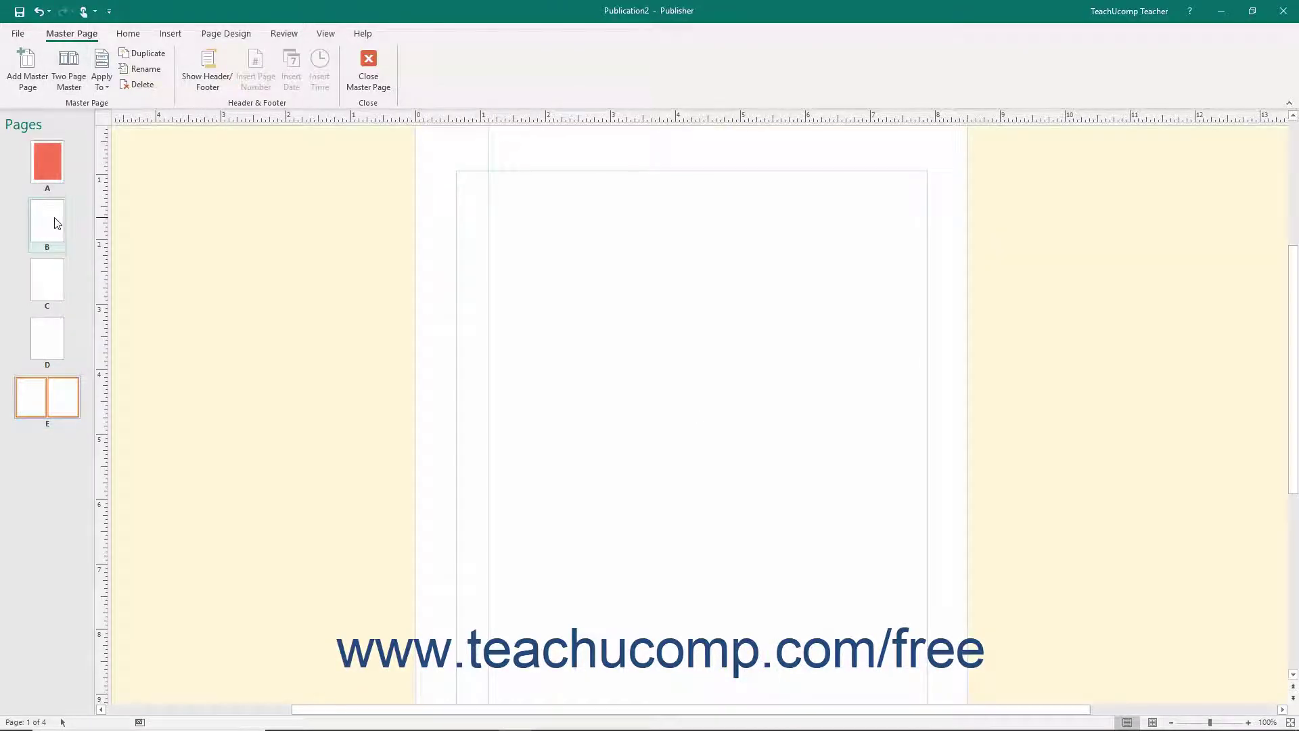
left_click(71, 83)
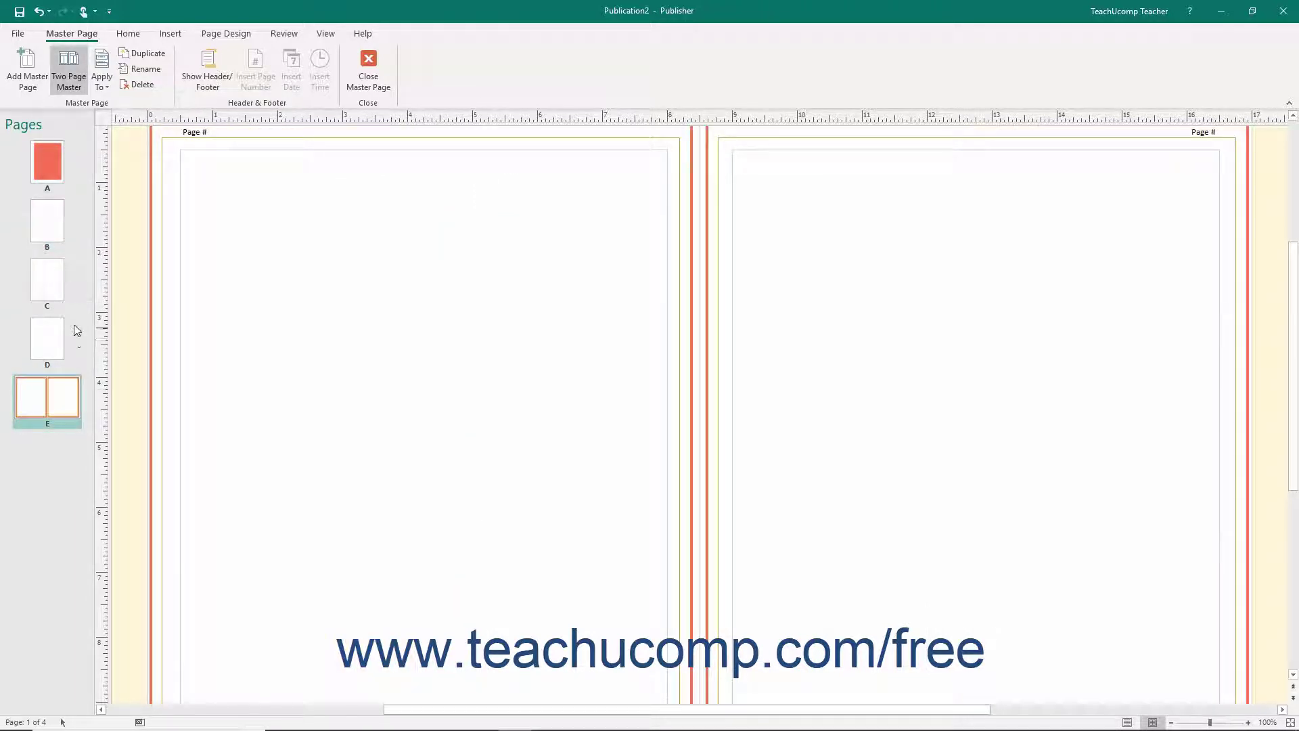
left_click(75, 84)
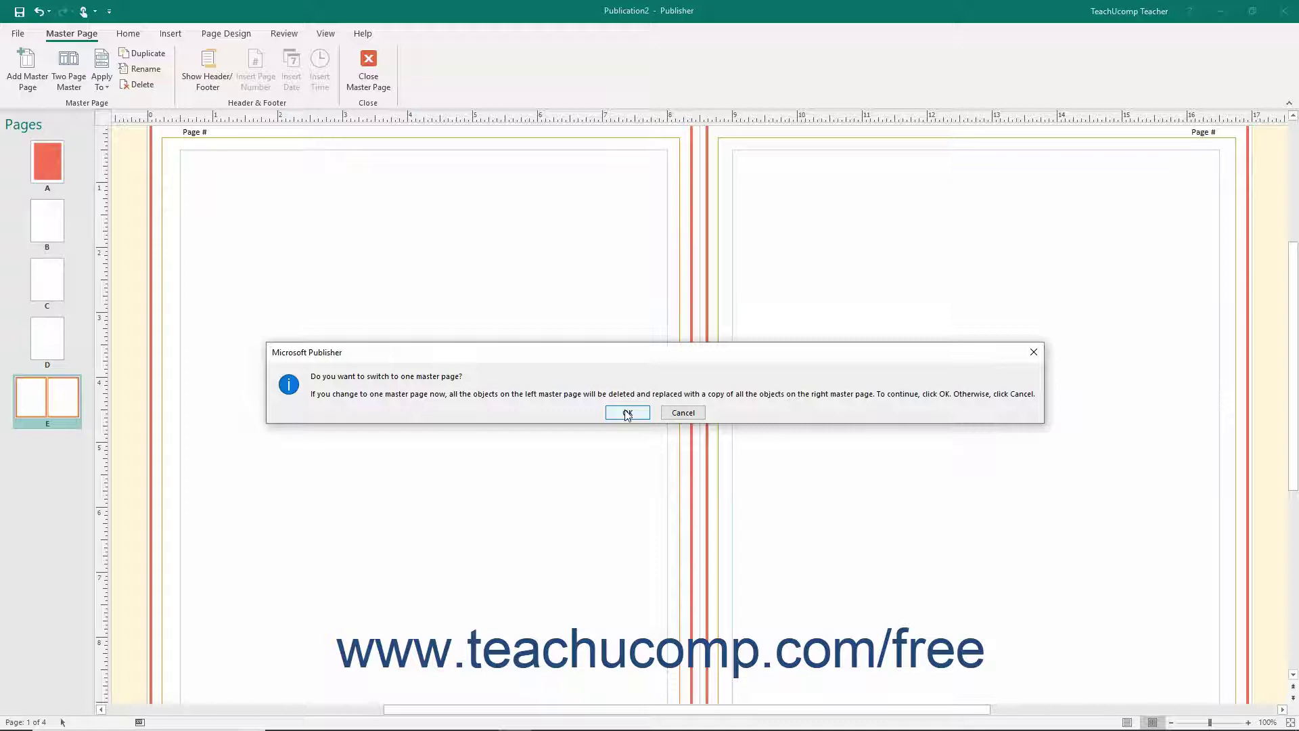
left_click(688, 415)
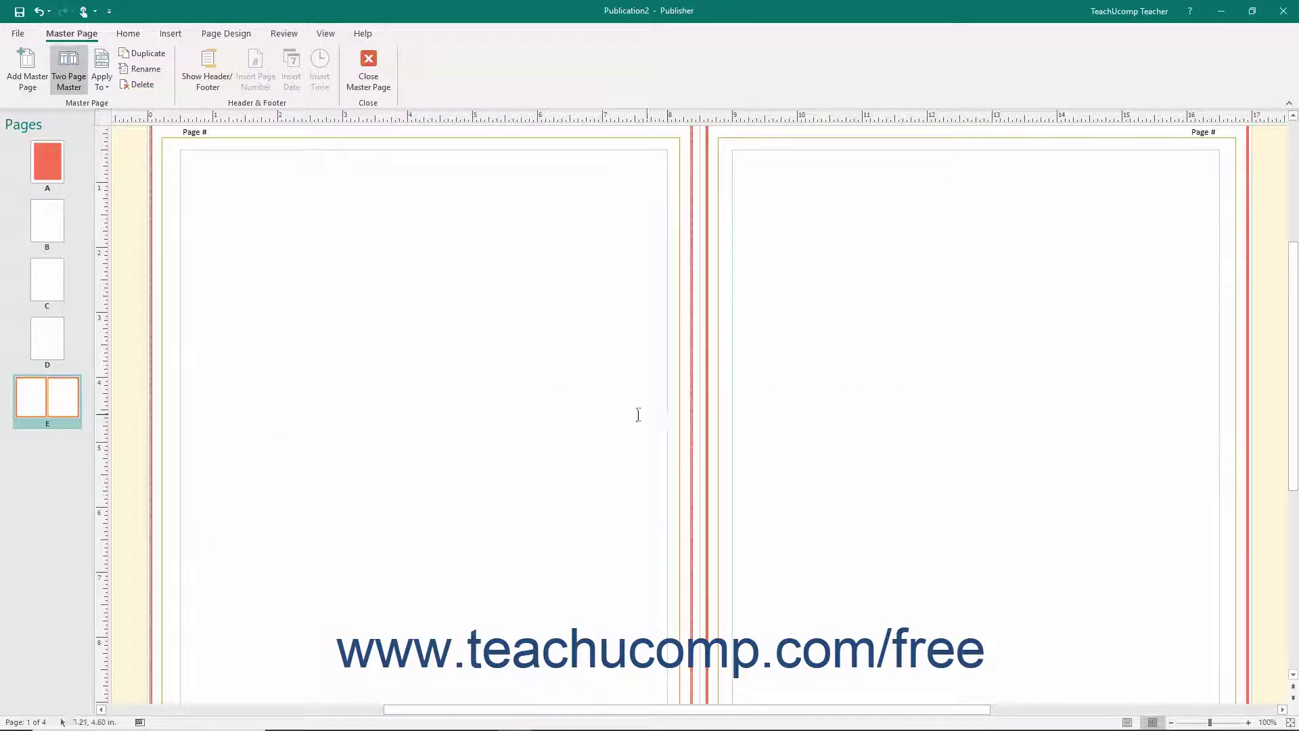
left_click(105, 87)
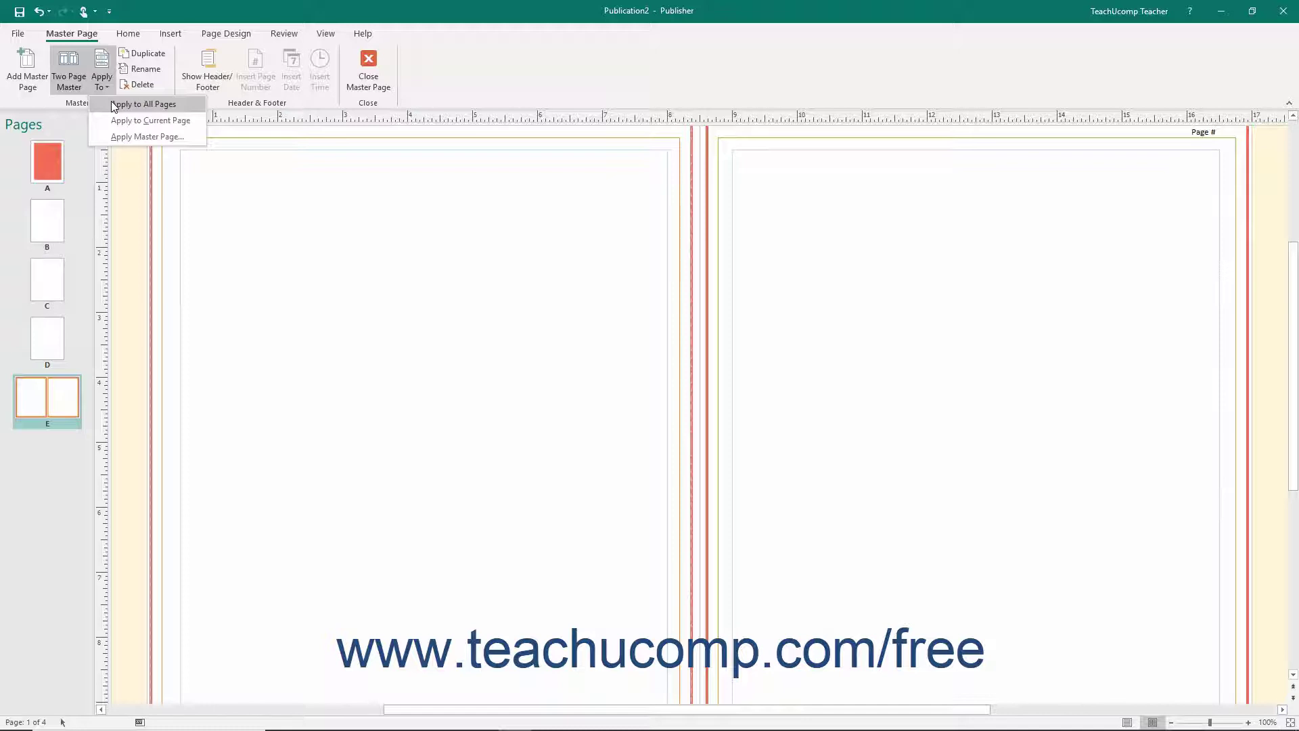
left_click(124, 137)
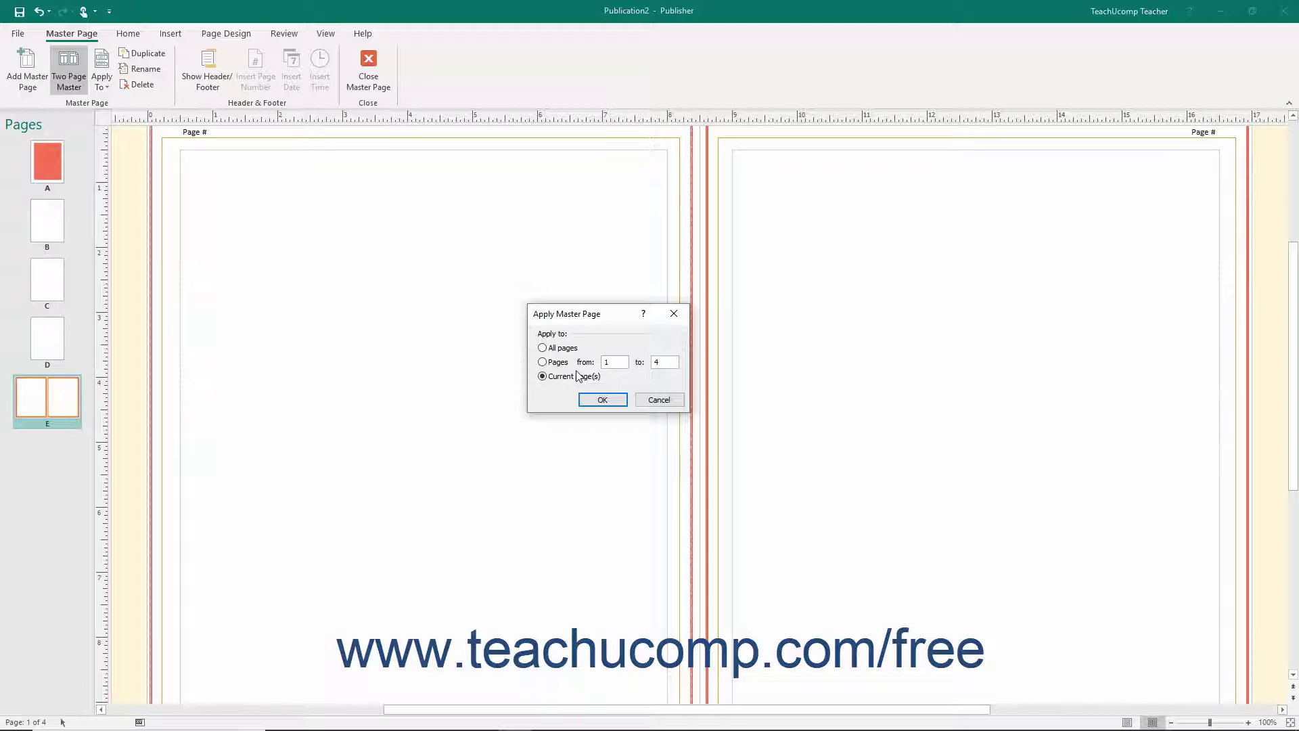
Set the Apply Master Page range to pages 1 to 4, then cancel without applying.
left_click(543, 364)
left_click(614, 362)
left_click(667, 359)
left_click(660, 400)
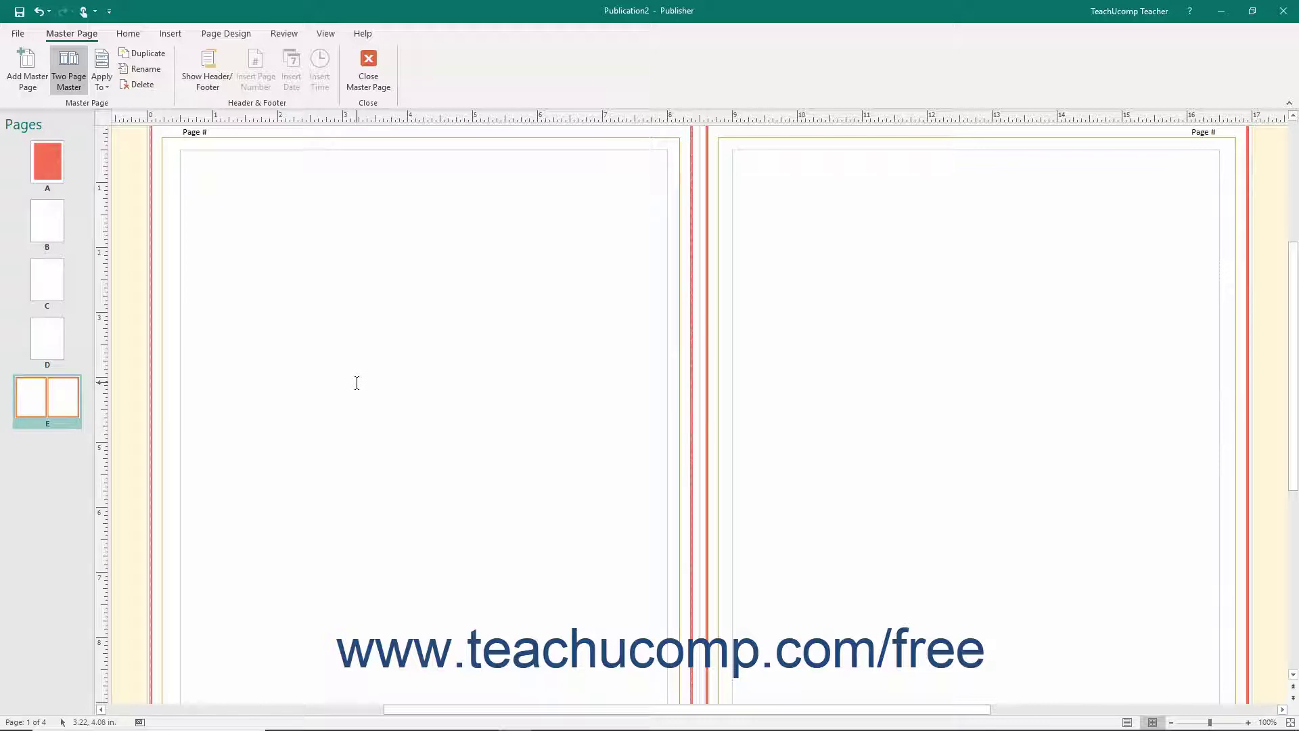
left_click(152, 55)
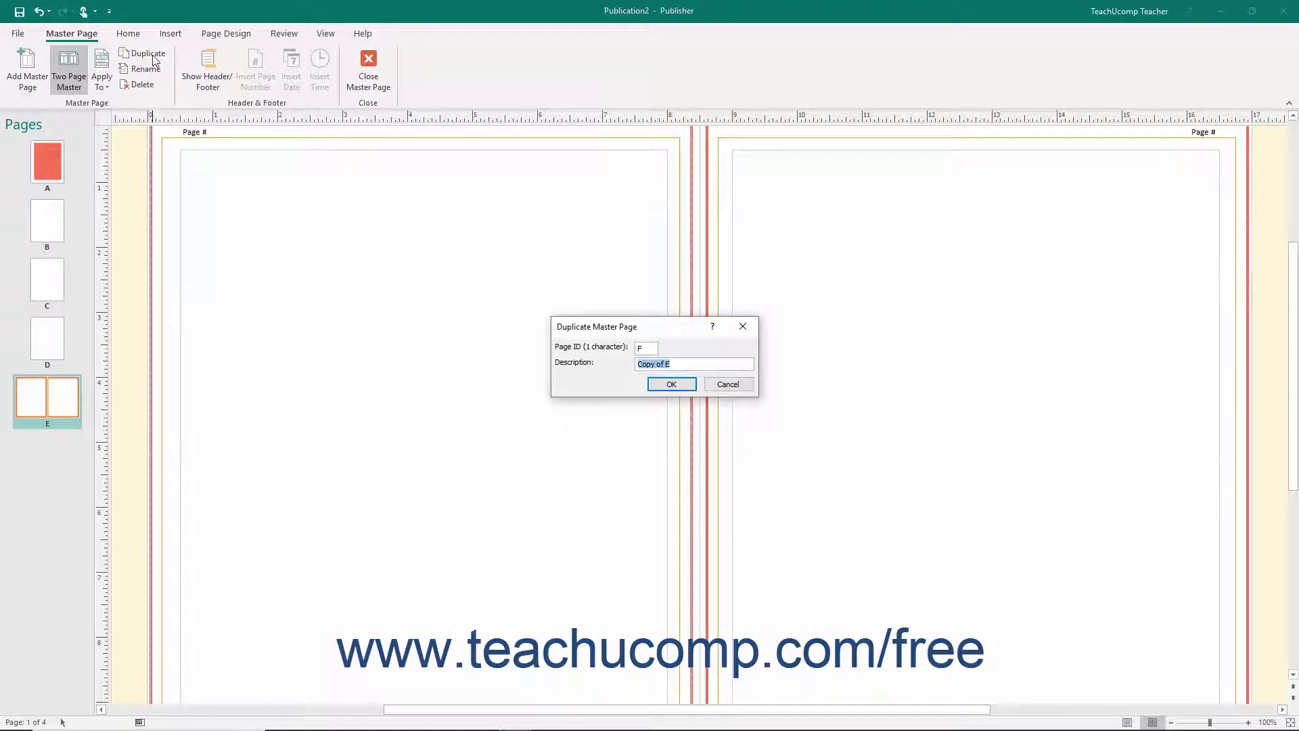
left_click(677, 363)
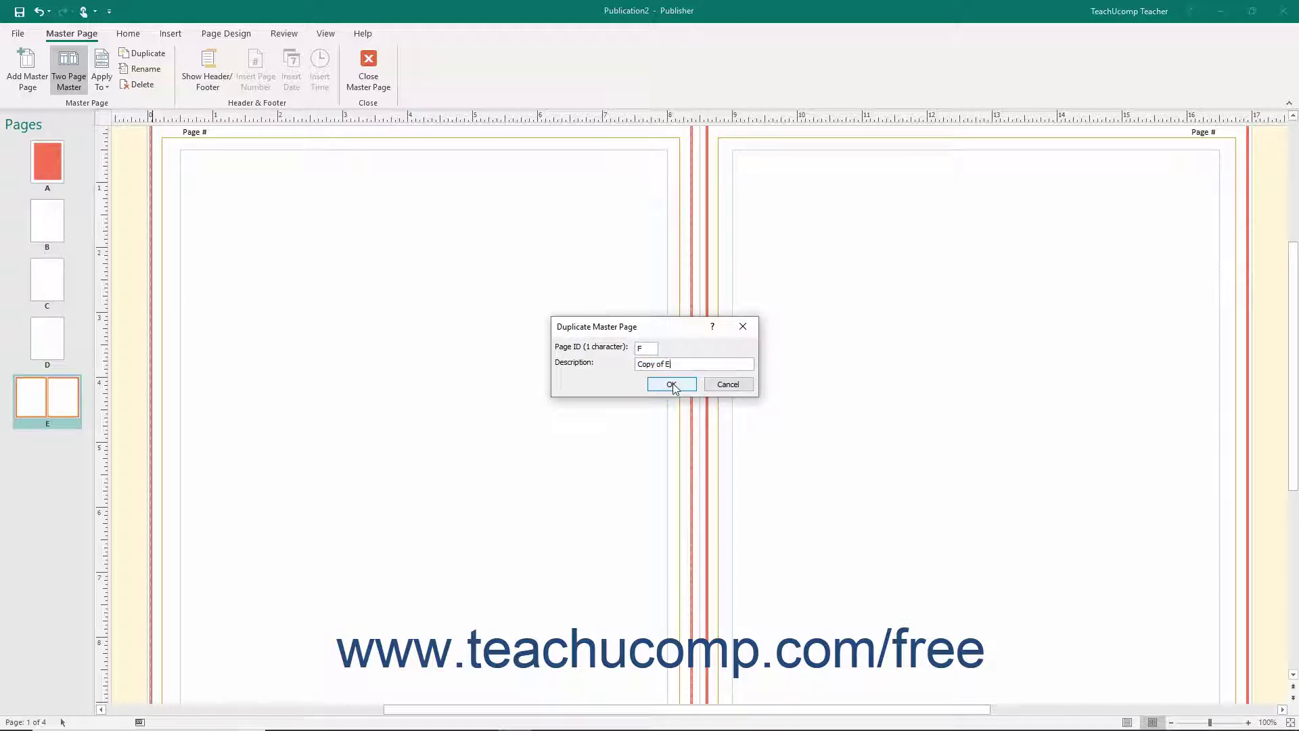
left_click(728, 385)
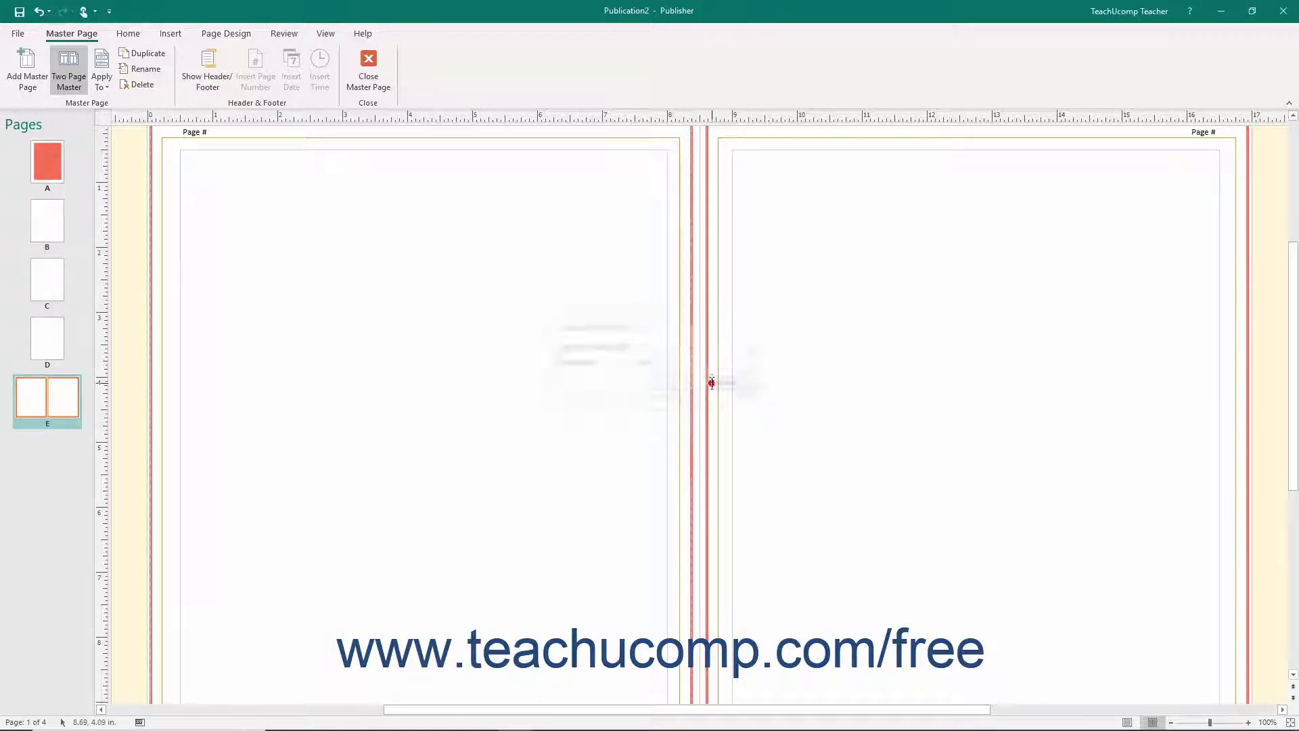
left_click(156, 71)
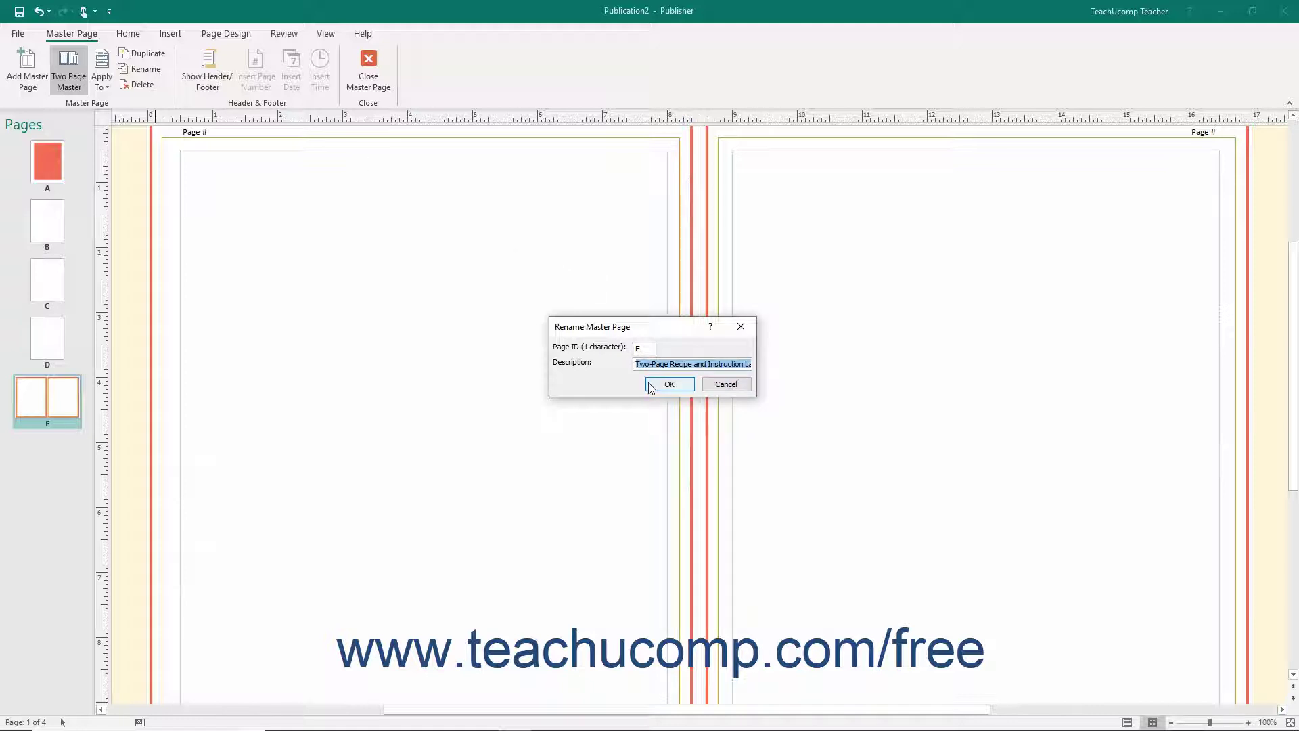
left_click(713, 384)
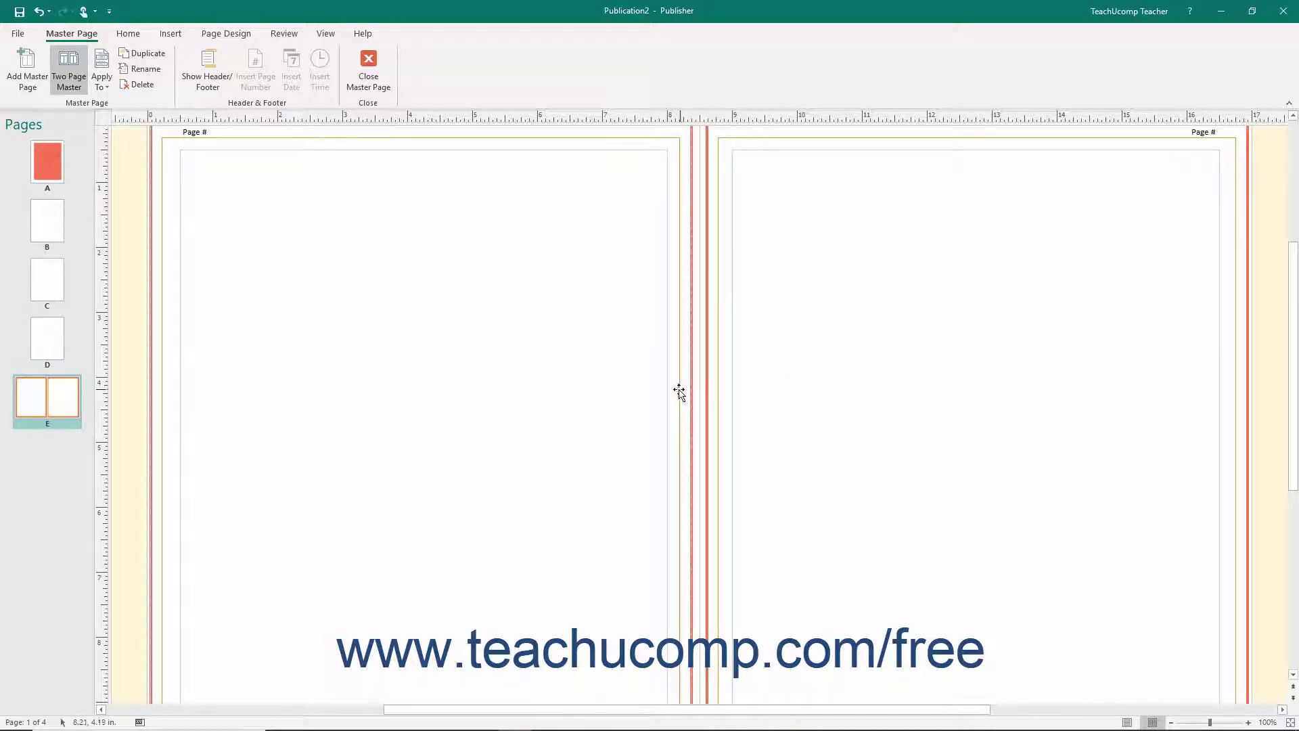
Decline deleting master E and close Master Page view to the cookbook cover.
left_click(142, 85)
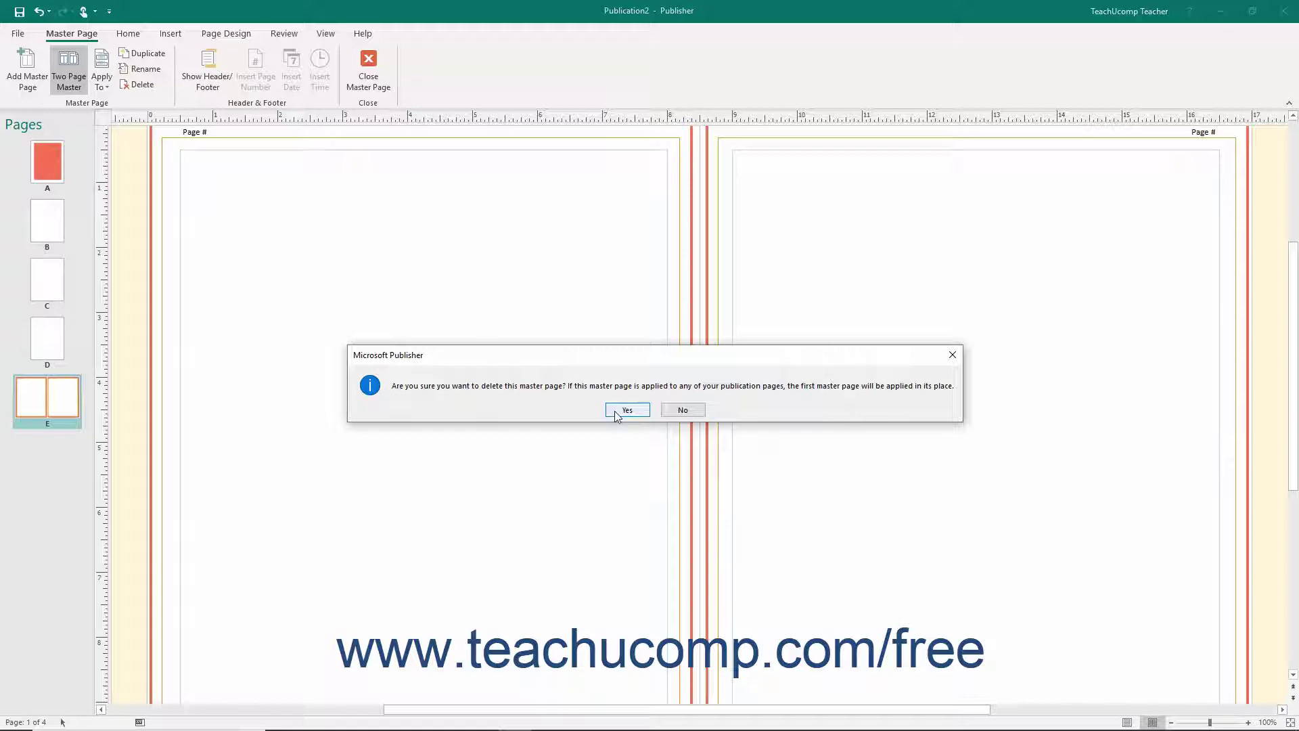
left_click(683, 410)
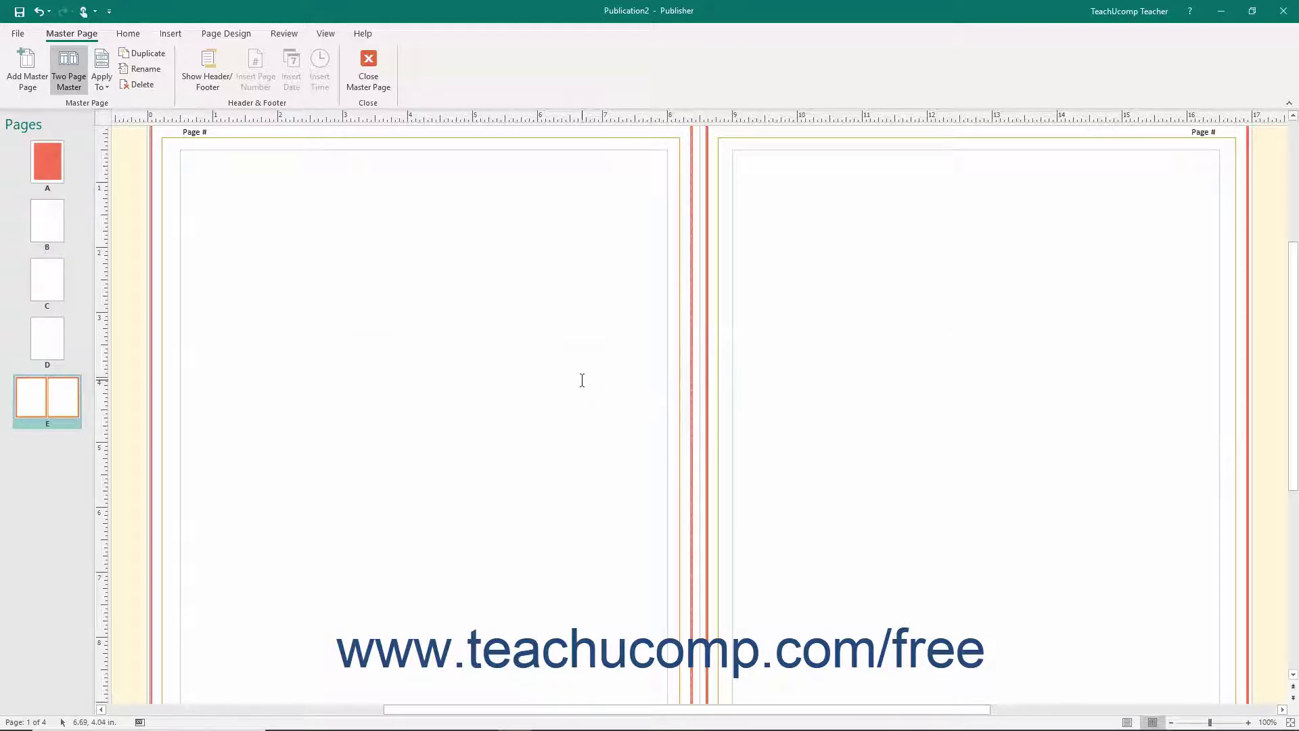
left_click(371, 80)
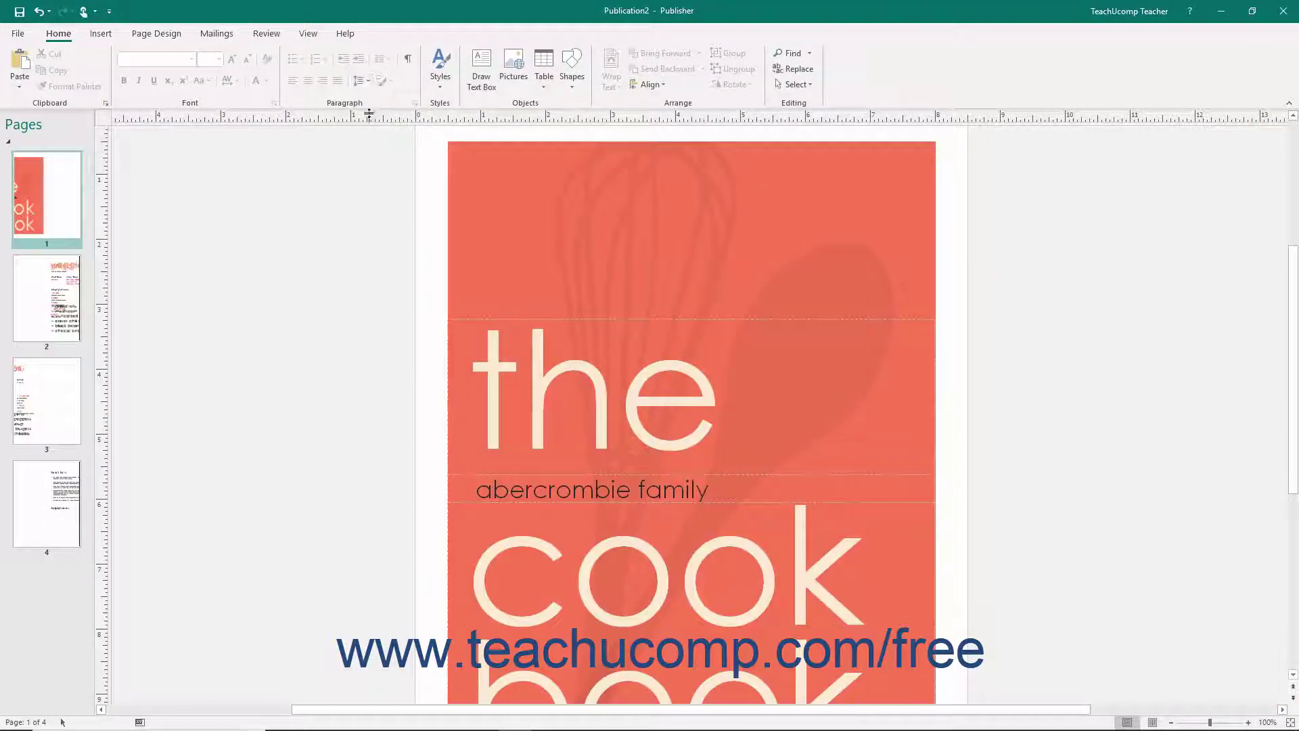